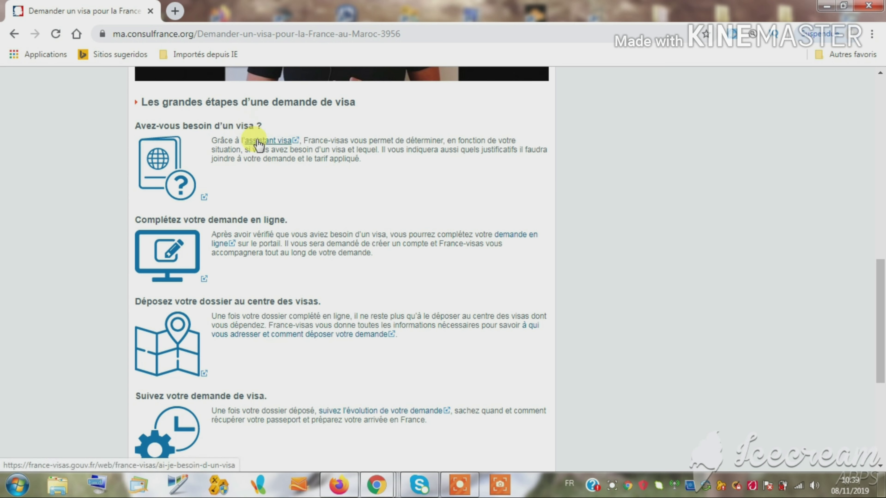
Open the visa assistant and choose Marocaine as the nationality
left_click(262, 139)
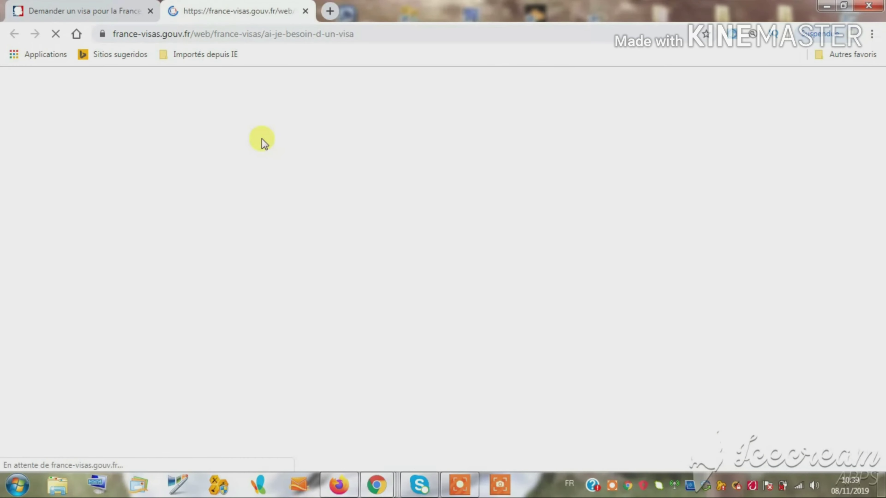
scroll(778, 87, "down", 5)
scroll(778, 87, "up", 5)
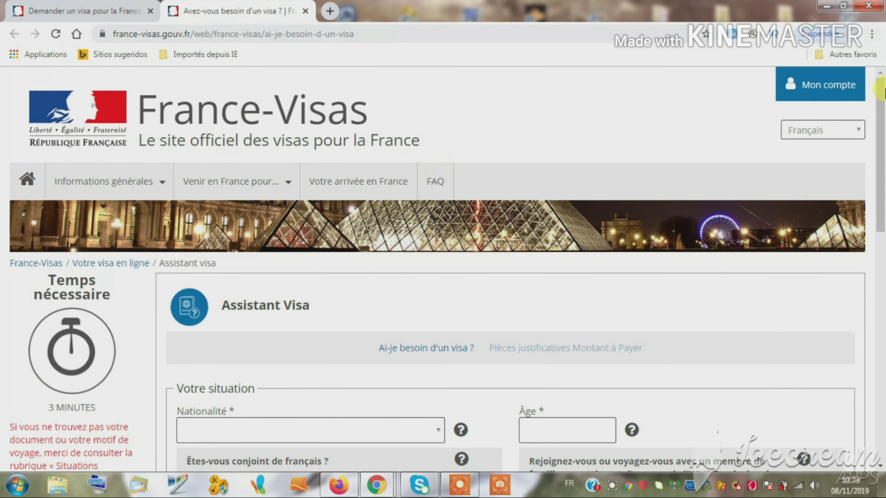
scroll(276, 124, "down", 8)
left_click(279, 149)
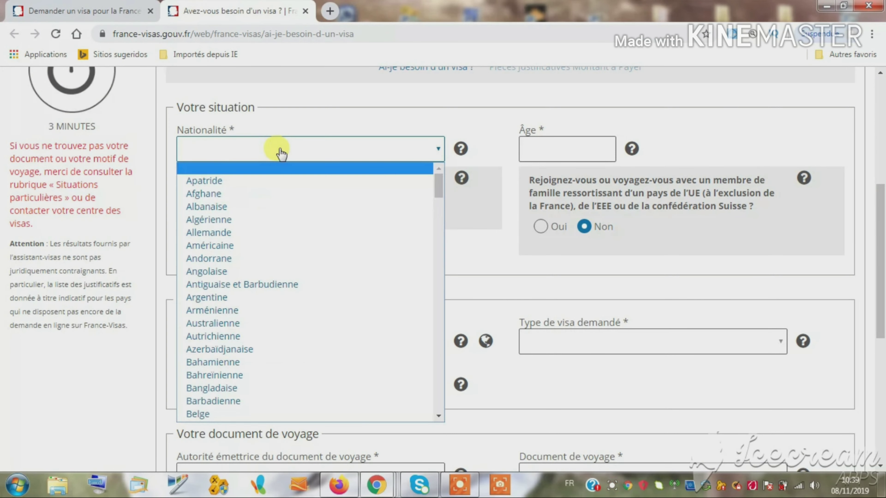
key("m")
key("Down")
key("Down")
key("Down")
key("Down")
key("Down")
key("Down")
key("Down")
key("Down")
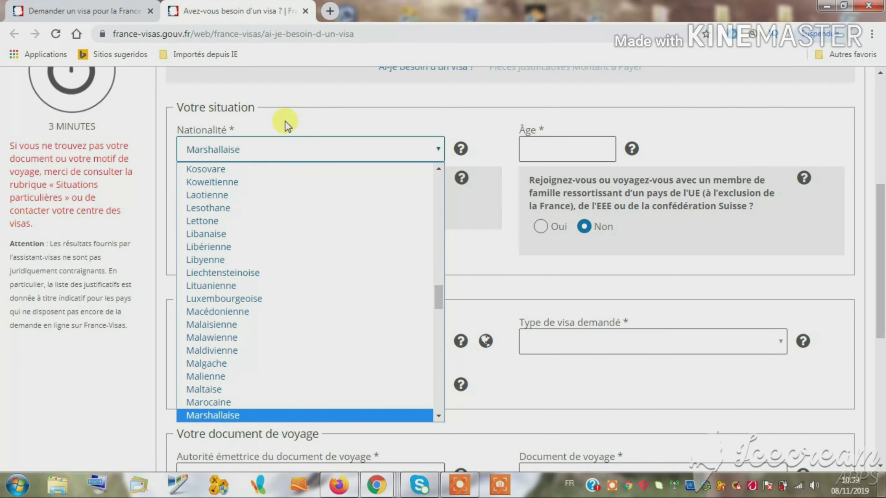
key("Up")
left_click(227, 405)
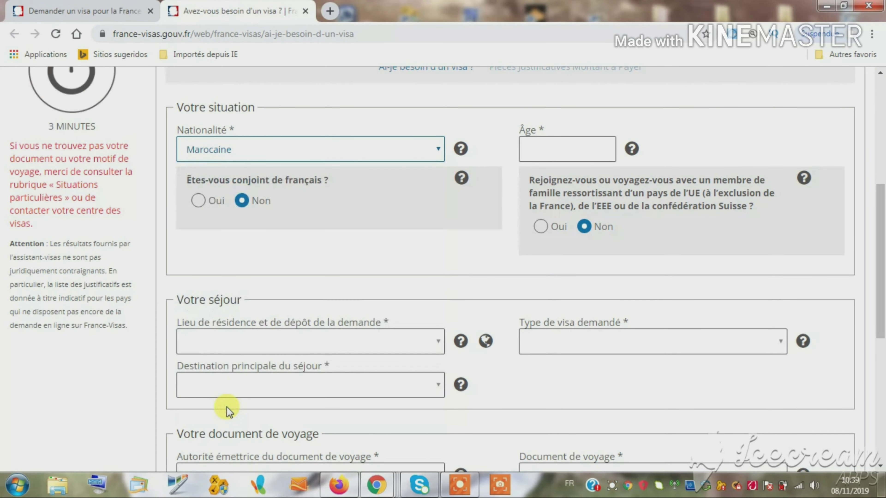
Enter age 49 and leave the EU-family travel question on Non
left_click(556, 151)
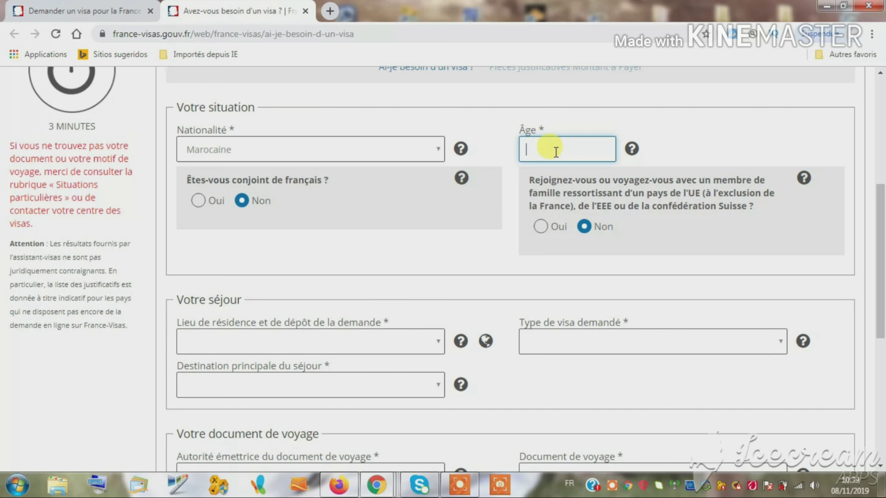
type("49")
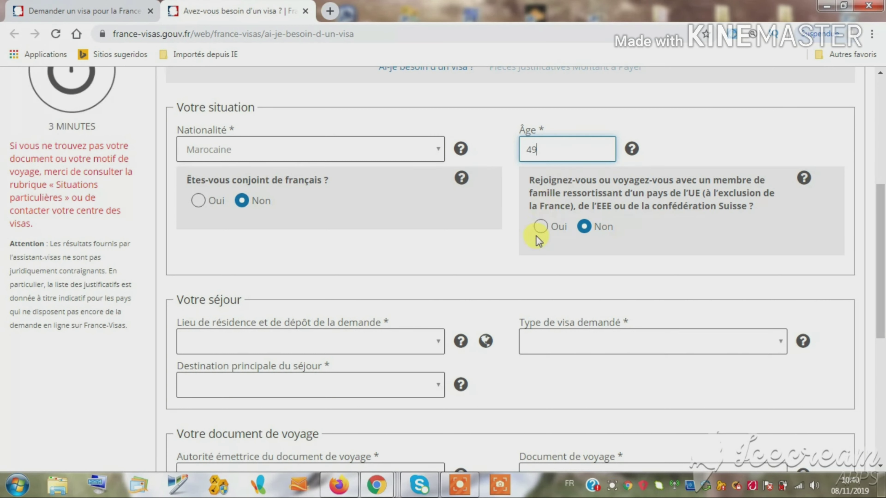
left_click(541, 227)
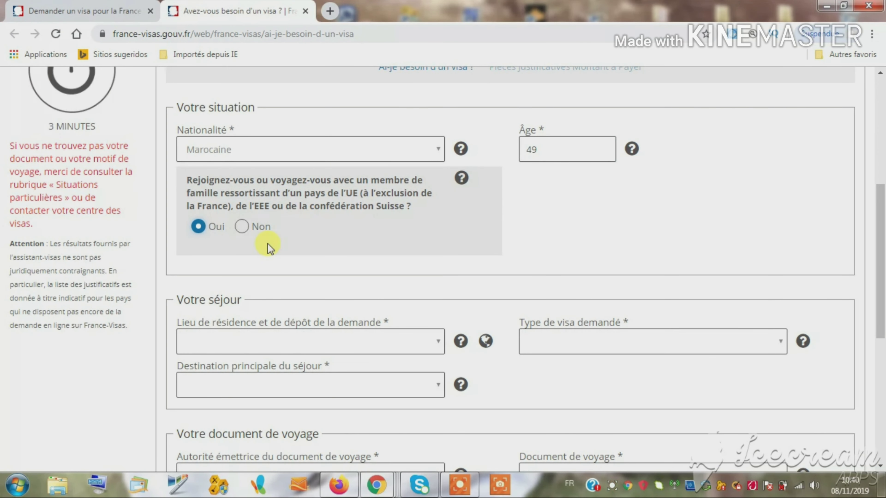
left_click(242, 226)
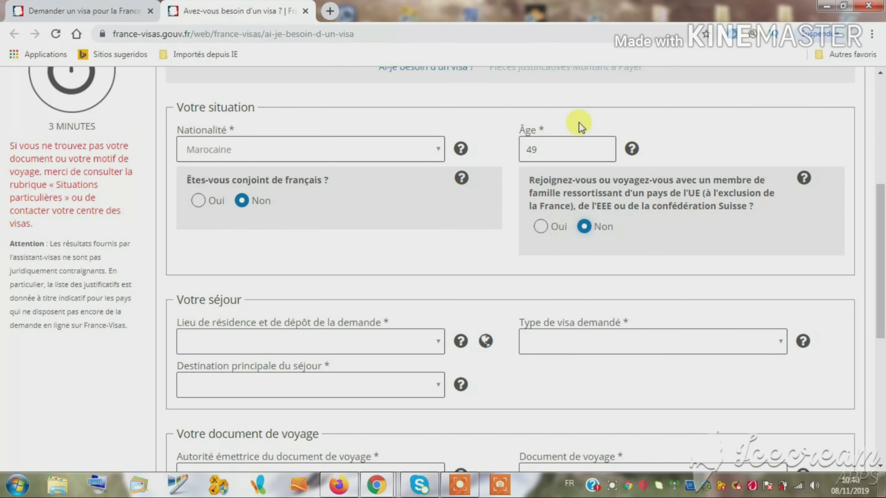
left_click(540, 226)
left_click(244, 226)
left_click_drag(881, 249, 882, 300)
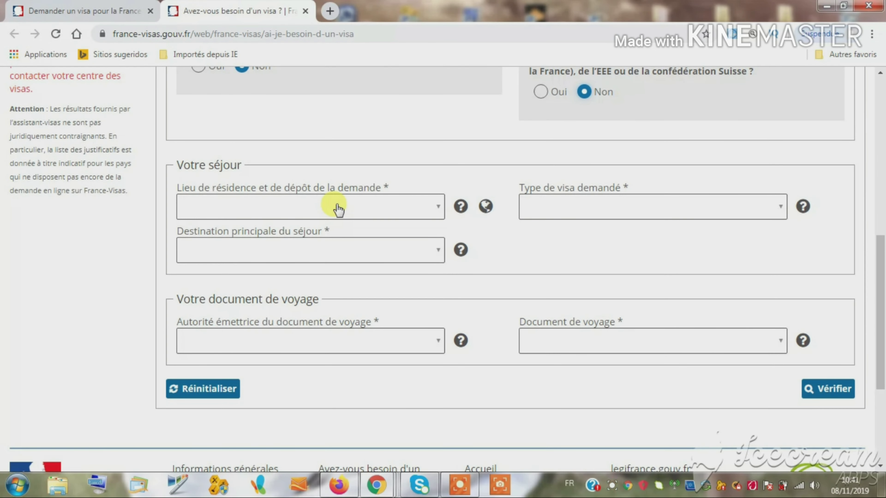
Set residence to Maroc, a short stay of up to 90 days, and France métropolitaine as destination
left_click(431, 206)
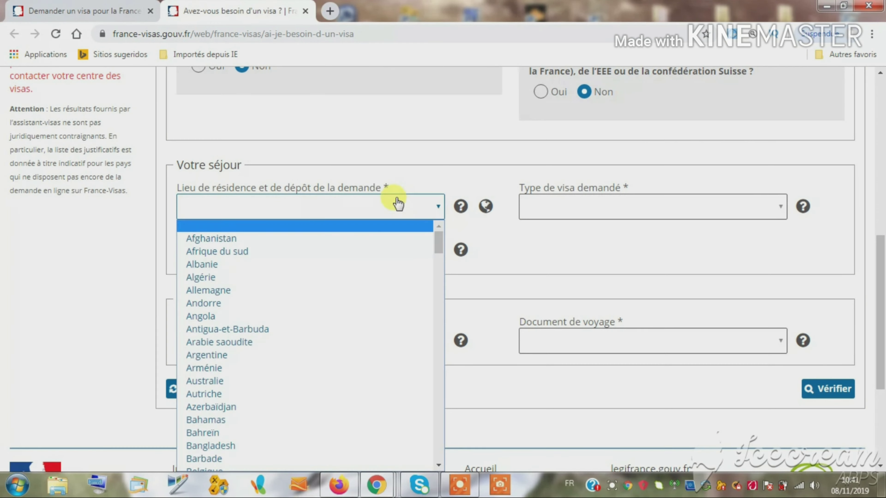
key("m")
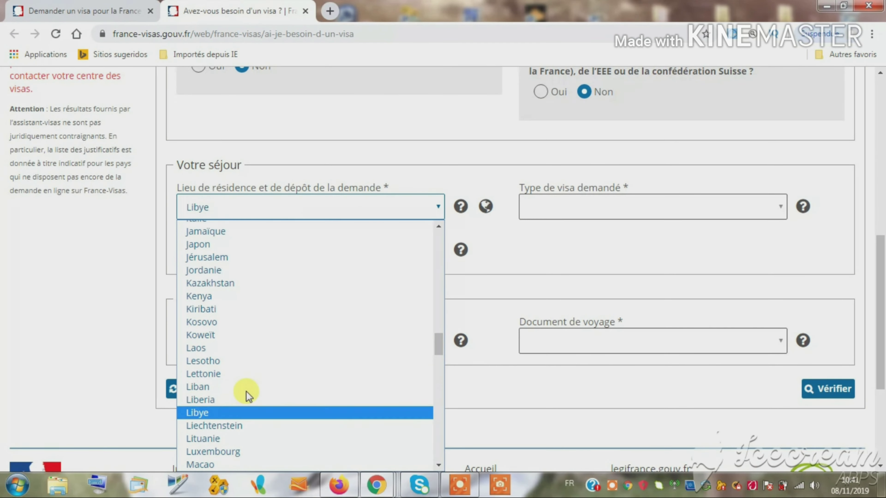
key("Down")
key("Down")
key("Down")
key("Down")
key("Down")
key("Down")
key("Down")
key("Down")
key("Down")
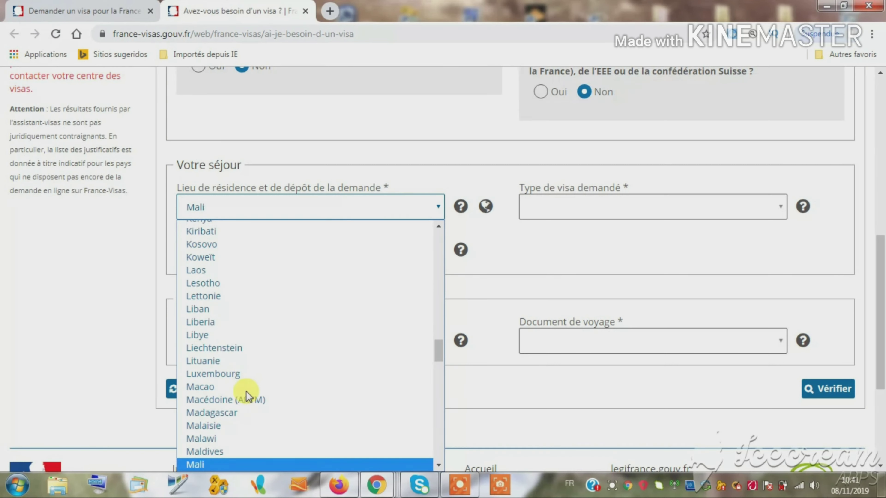
key("Up")
left_click(224, 452)
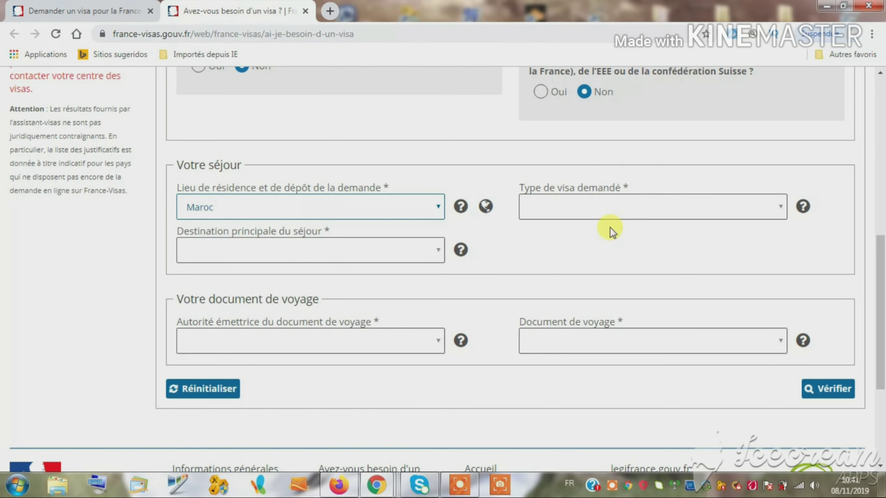
left_click(560, 215)
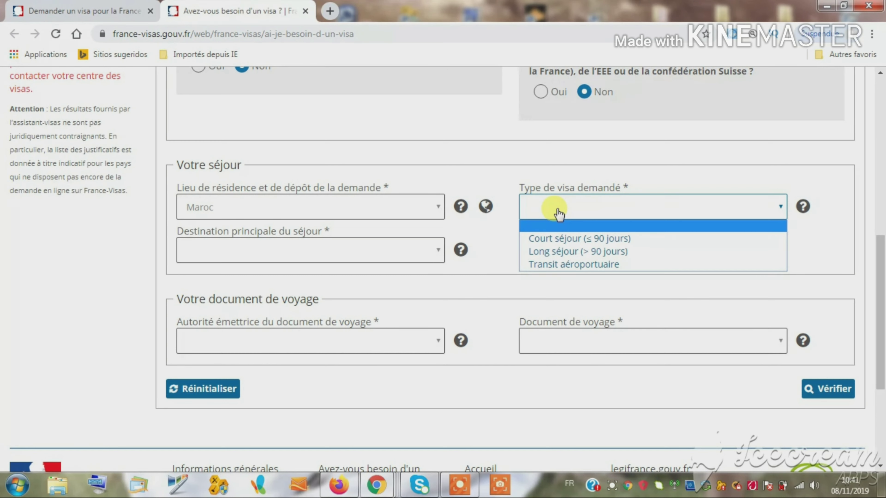
left_click(537, 245)
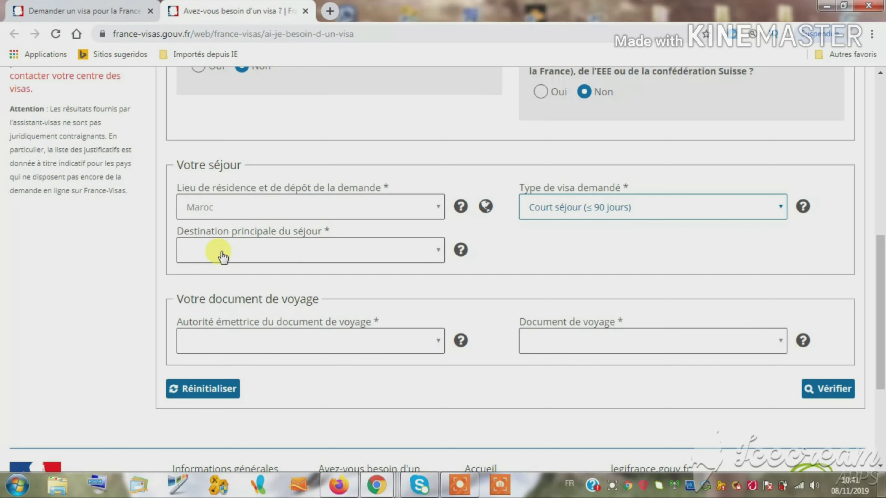
left_click(437, 257)
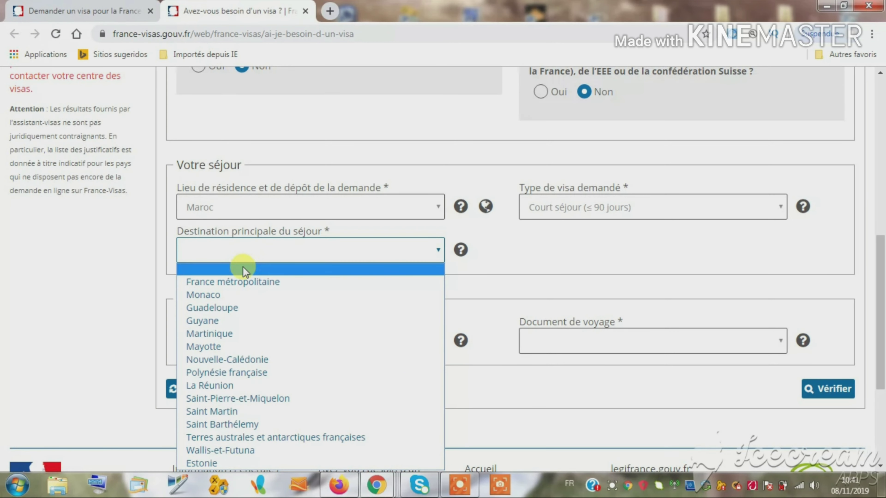
left_click(241, 282)
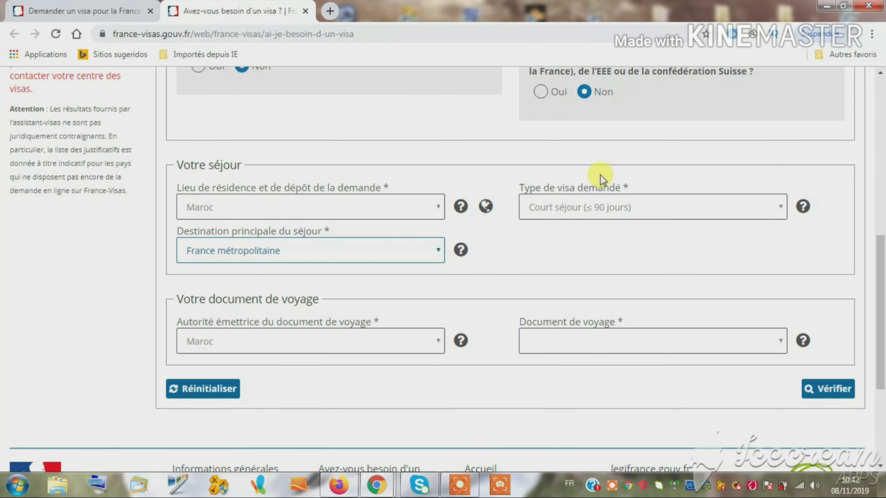
Choose Maroc as issuing authority and Passeport ordinaire, then submit with Vérifier
left_click(368, 347)
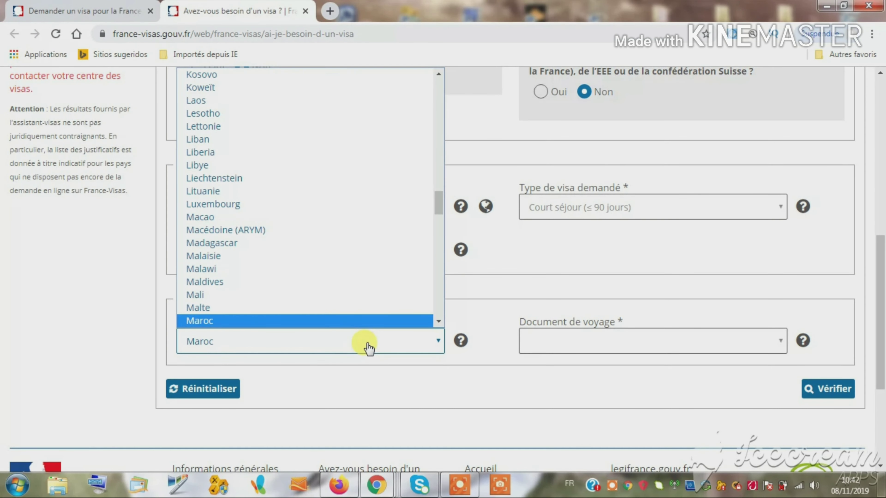
left_click(275, 325)
left_click(308, 341)
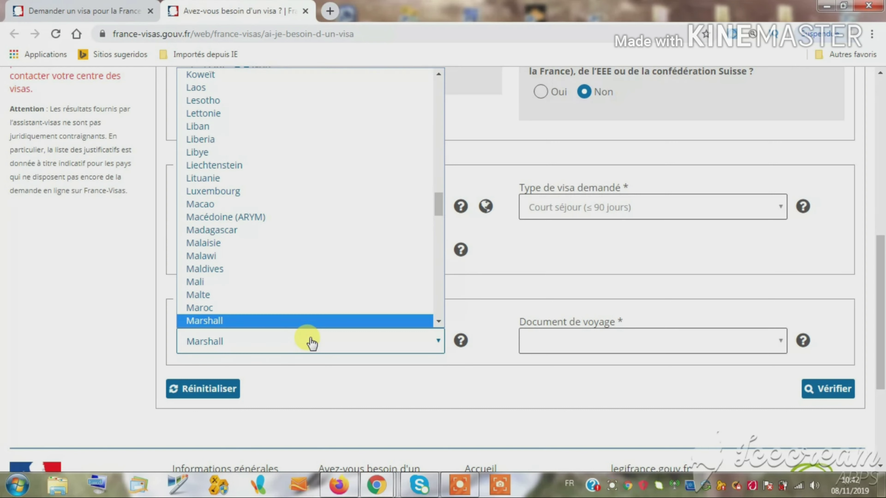
key("Up")
scroll(309, 310, "down", 1)
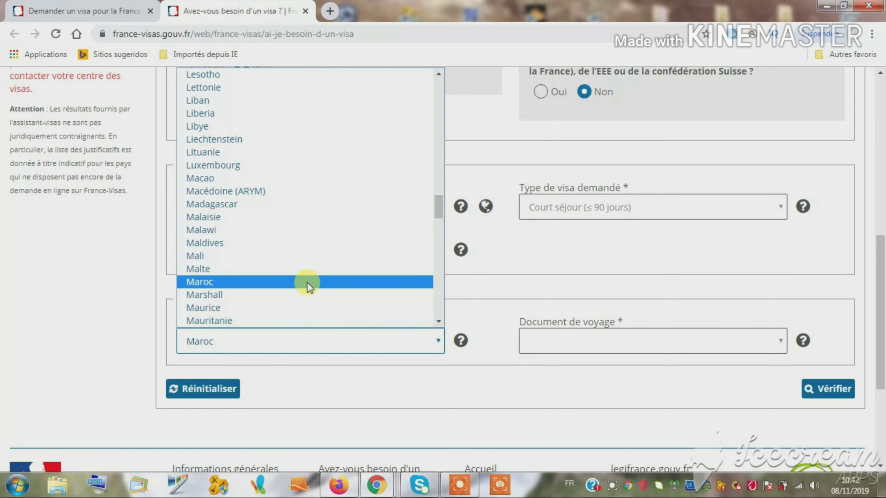
left_click(307, 283)
left_click(607, 341)
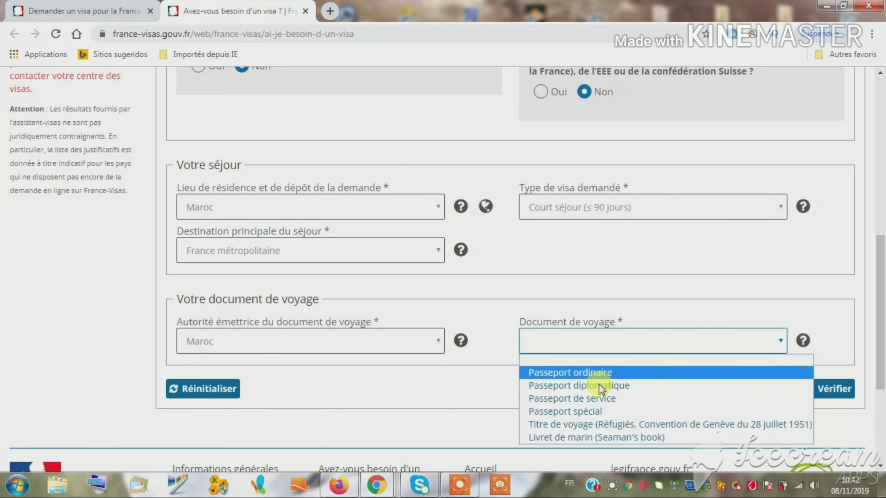
left_click(586, 372)
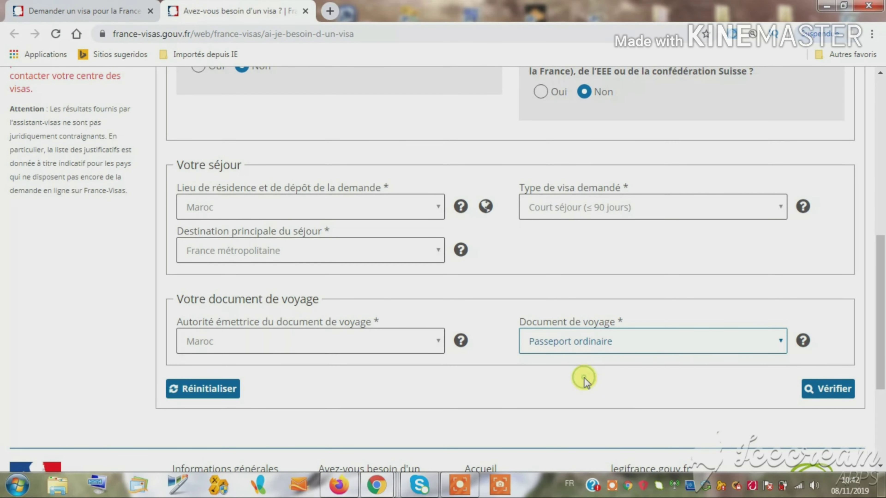
left_click(845, 389)
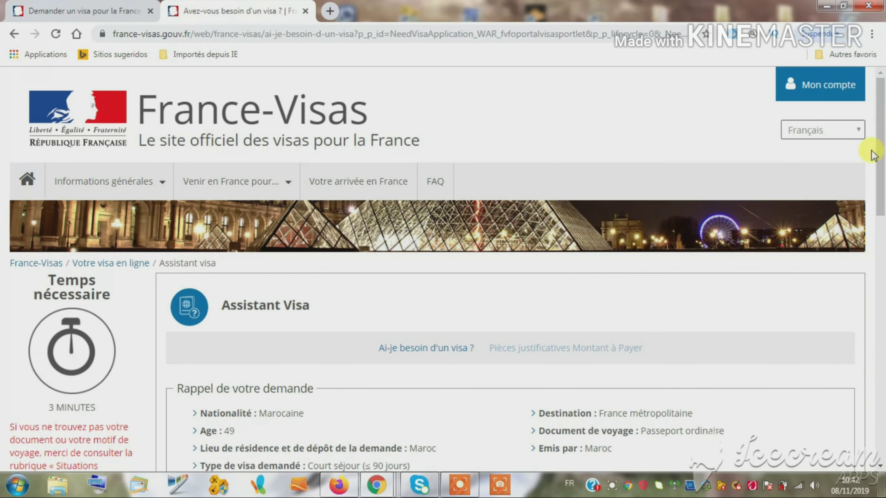
Choose Visite familiale ou privée as project and Visite familiale as main reason, then check the request
left_click_drag(877, 127, 878, 304)
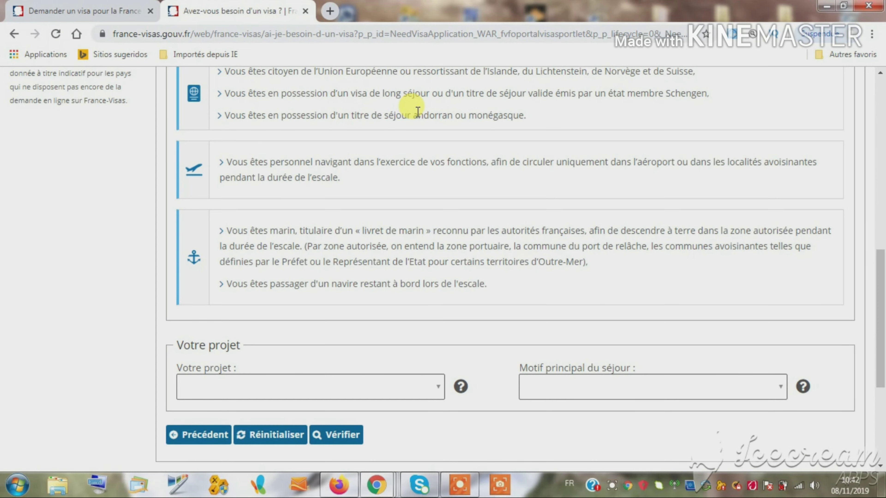
left_click(233, 384)
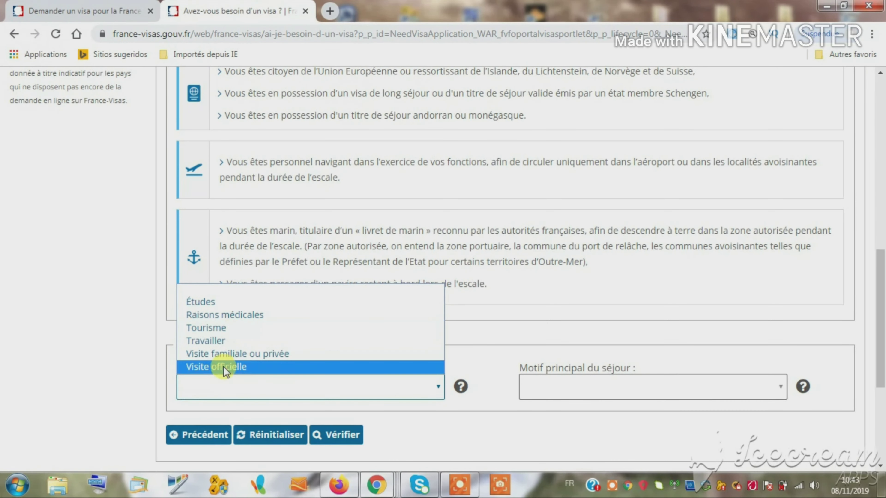
left_click(226, 353)
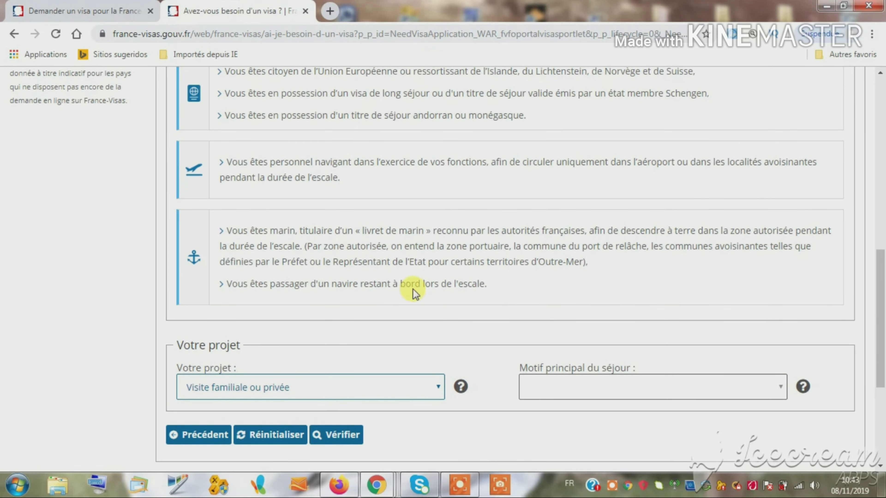
left_click(569, 390)
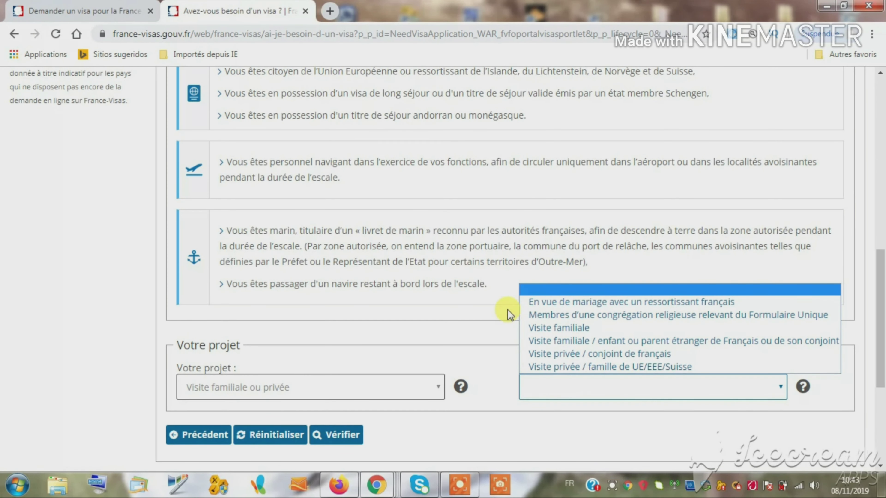
left_click(546, 328)
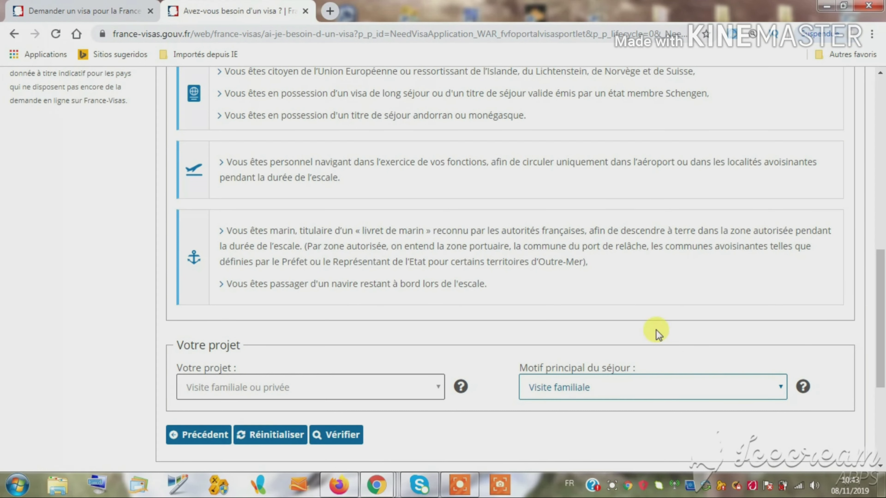
left_click(643, 379)
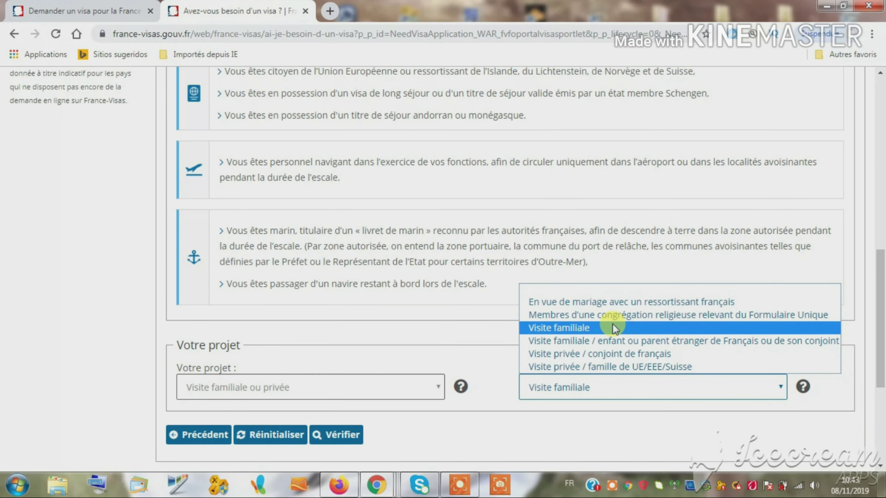
left_click(590, 329)
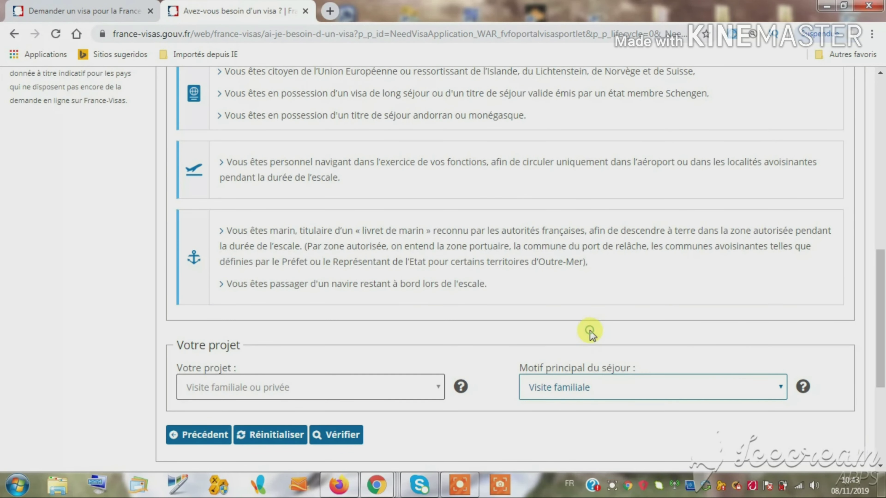
left_click(343, 435)
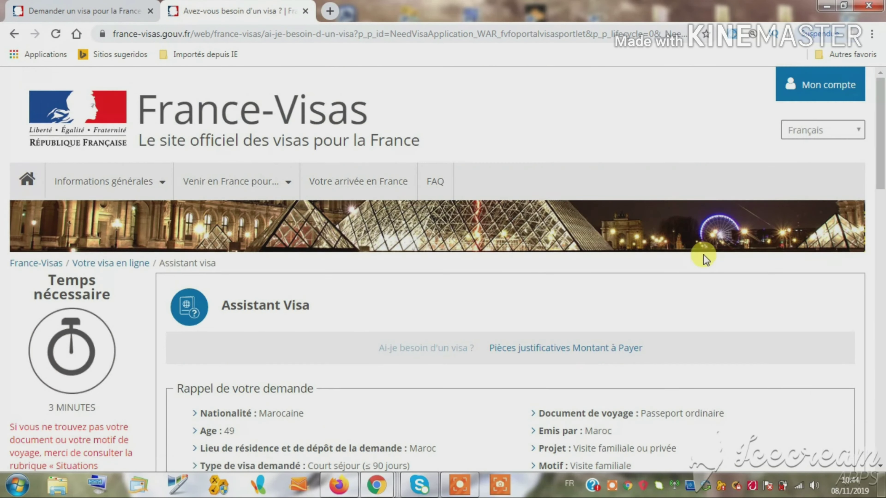
left_click_drag(881, 183, 881, 211)
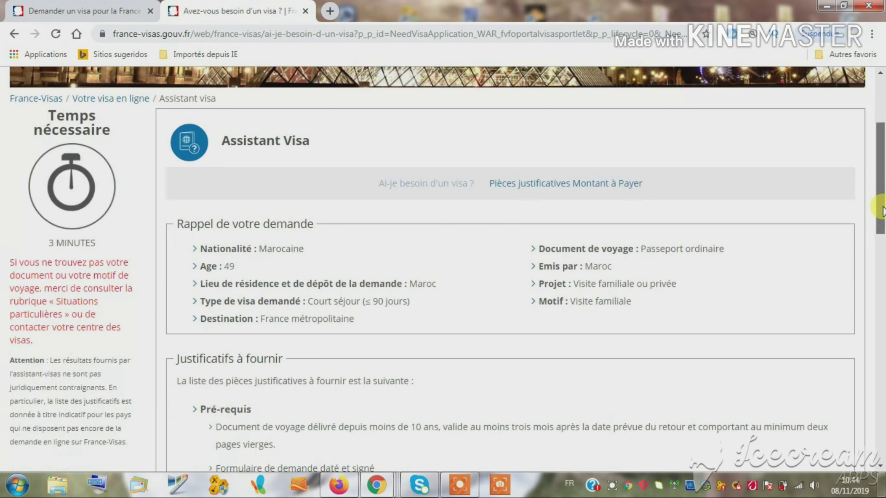
scroll(573, 203, "down", 5)
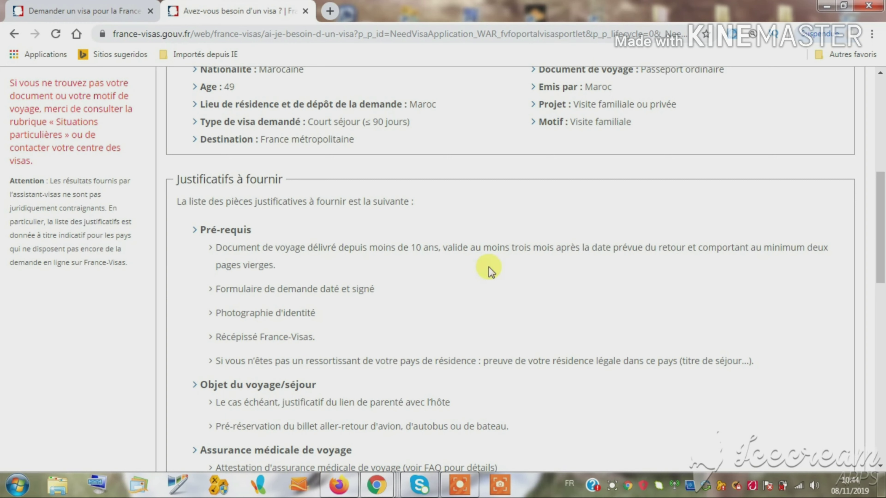
mouse_move(425, 489)
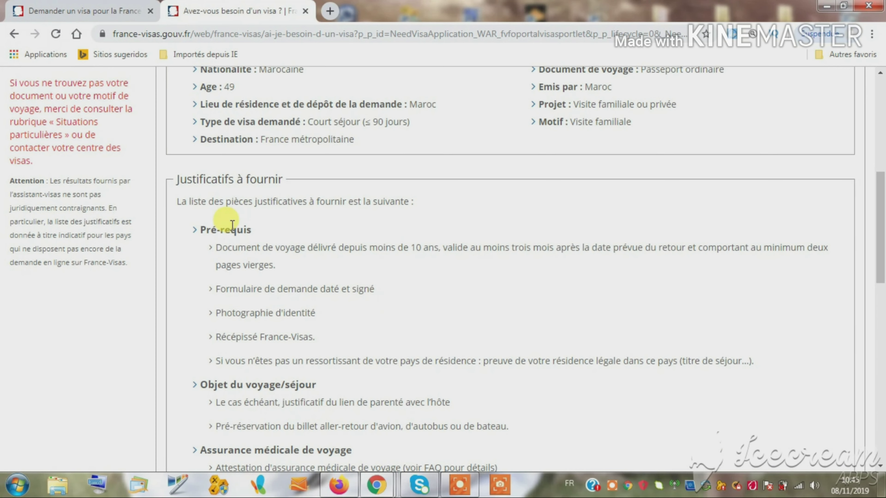
left_click_drag(881, 208, 882, 290)
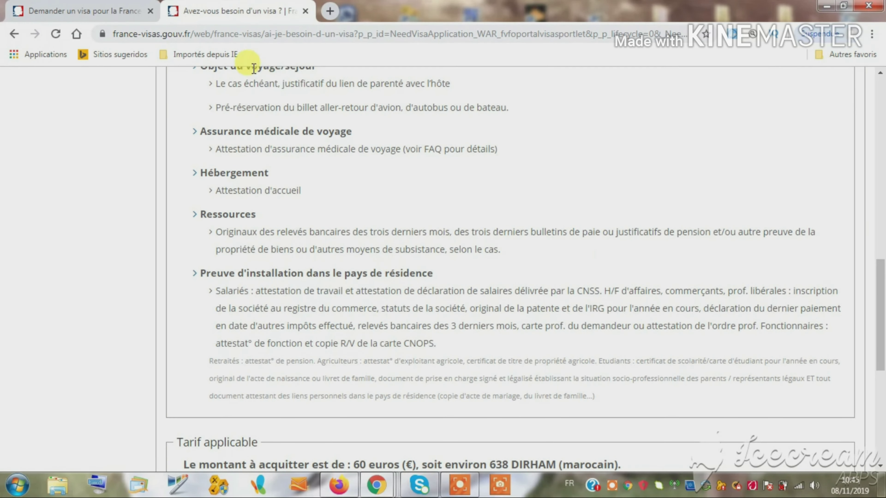
Go from the consulate's visa guide to the France-Visas online application and its account page
left_click(150, 11)
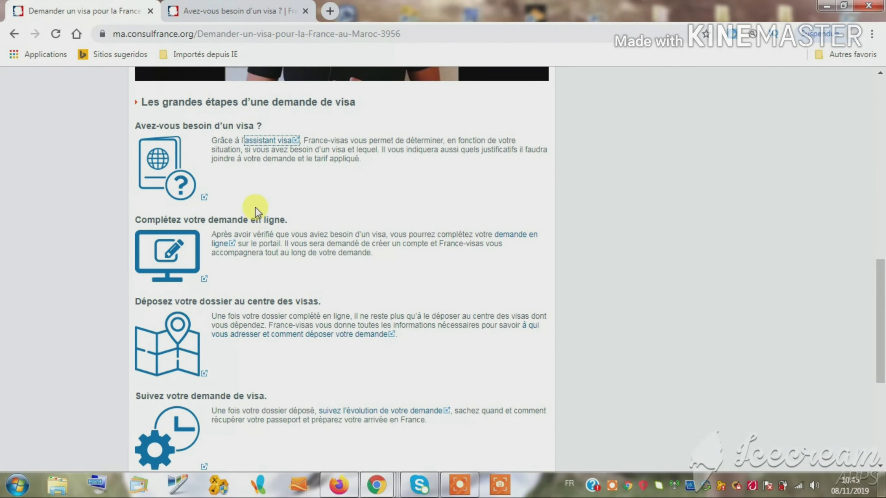
left_click(534, 234)
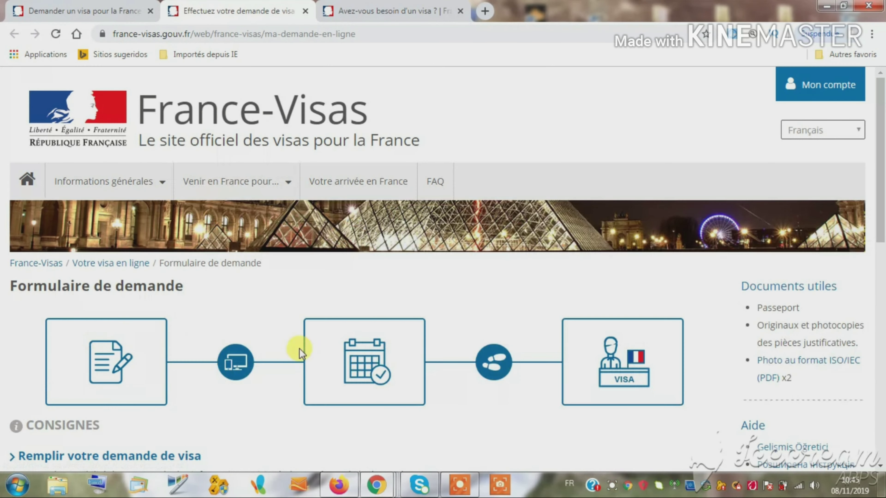
left_click_drag(878, 192, 881, 146)
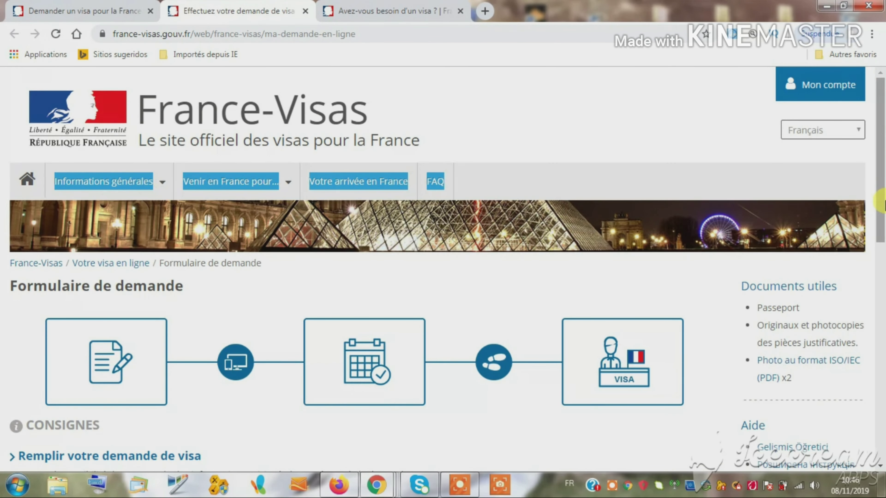
left_click_drag(881, 223, 882, 349)
scroll(571, 330, "up", 5)
left_click_drag(880, 195, 883, 386)
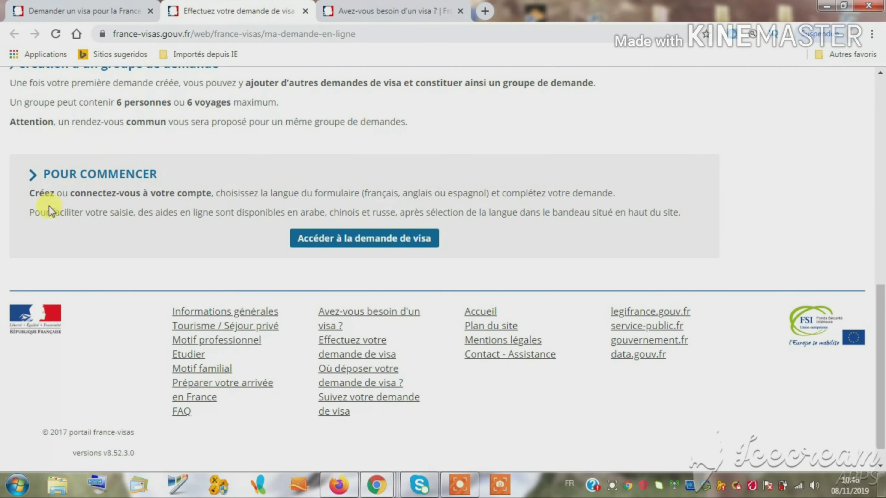
left_click(318, 240)
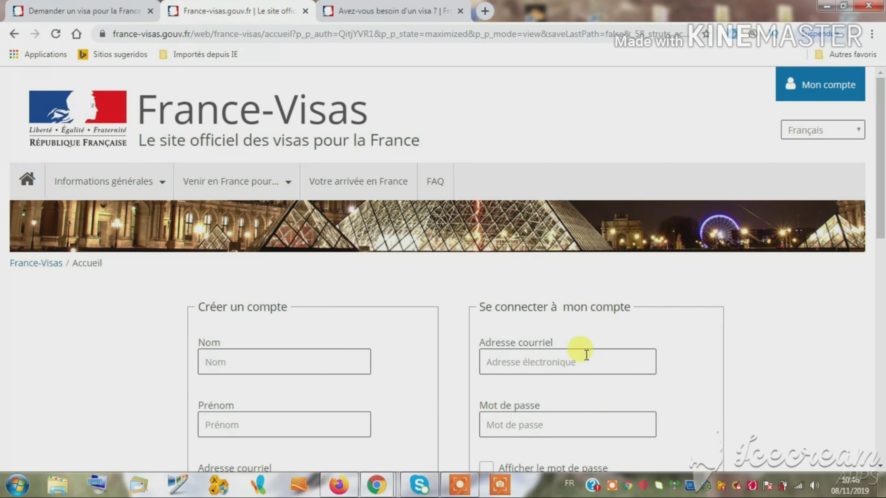
Fill in the Créer un compte form and choose Français as the form language
scroll(865, 332, "down", 3)
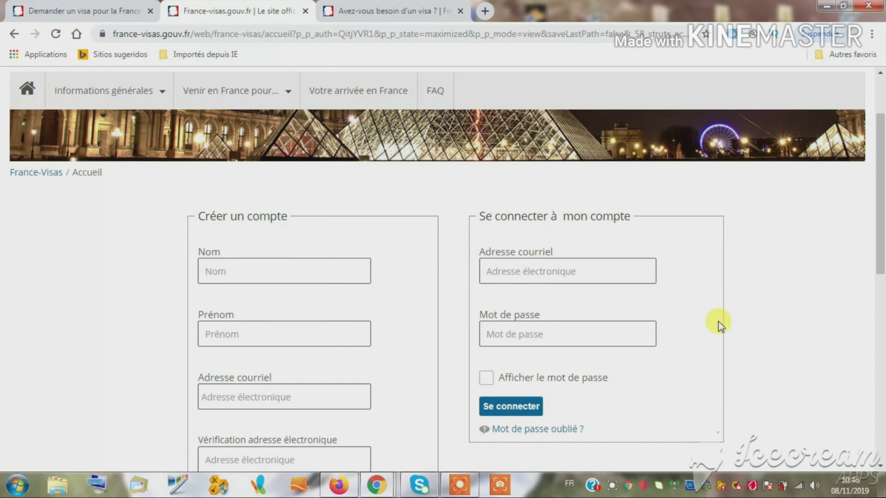
scroll(718, 321, "down", 3)
scroll(718, 321, "up", 4)
scroll(881, 253, "down", 5)
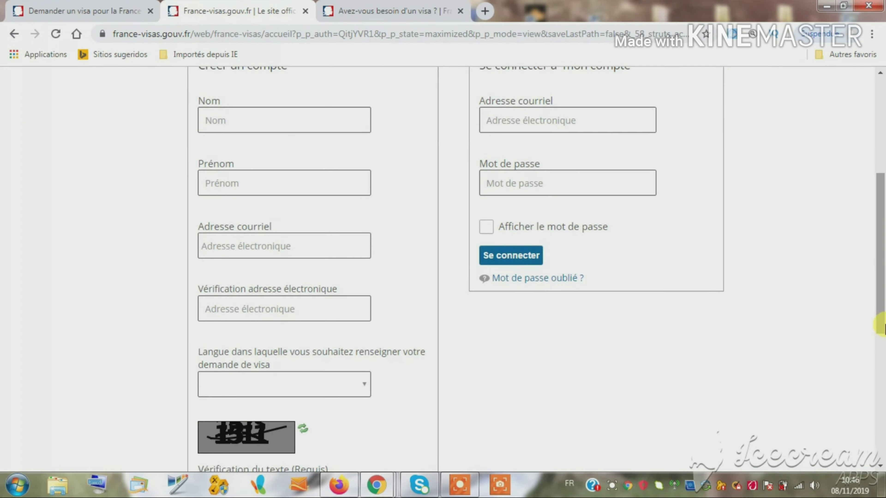
scroll(307, 224, "up", 3)
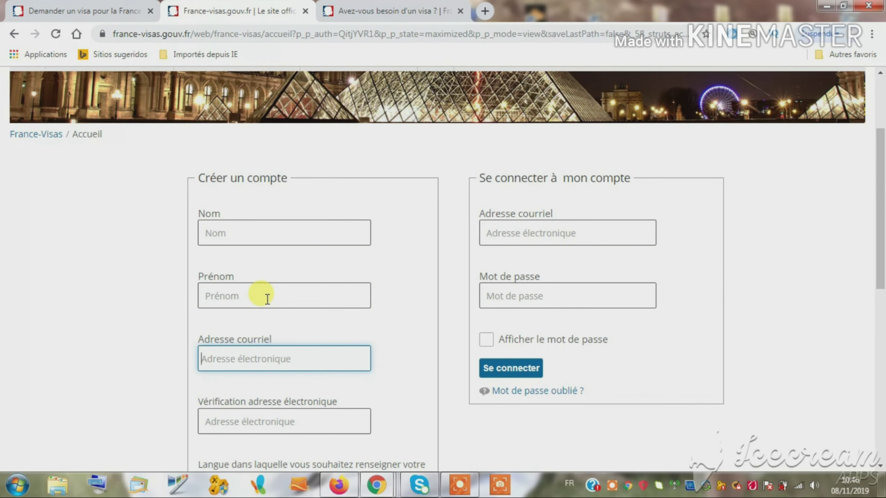
key("Tab")
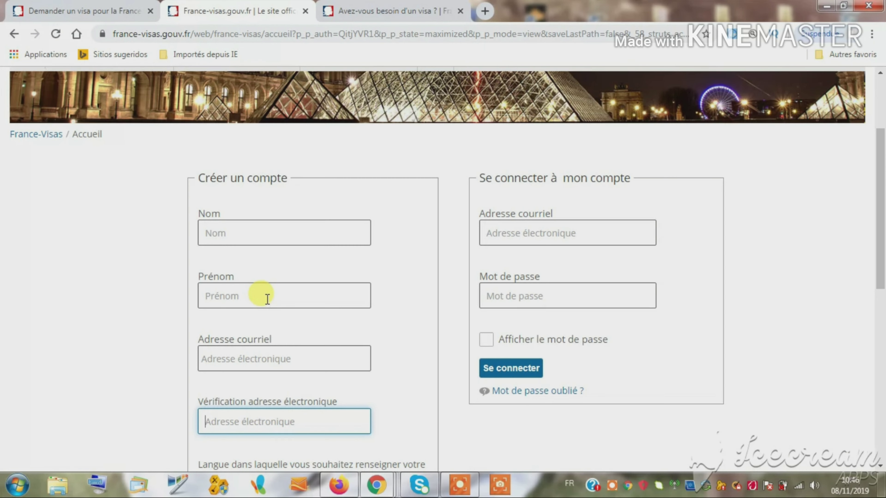
key("Tab")
left_click(322, 279)
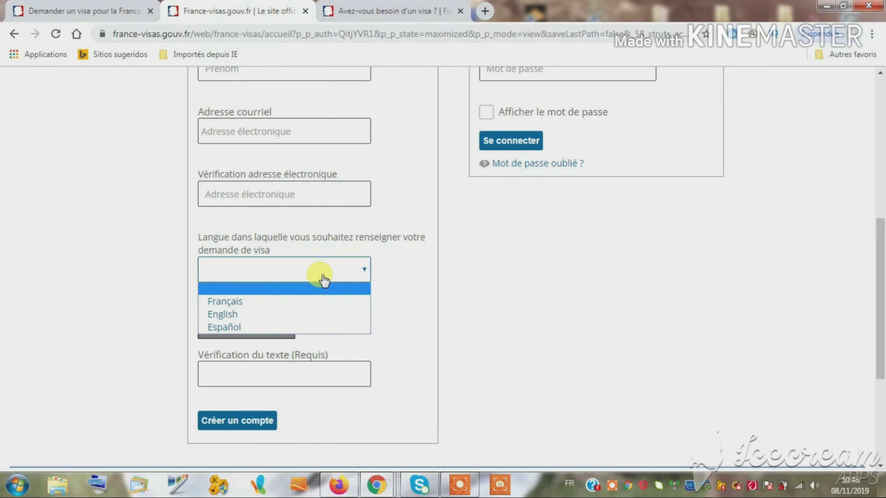
left_click(301, 303)
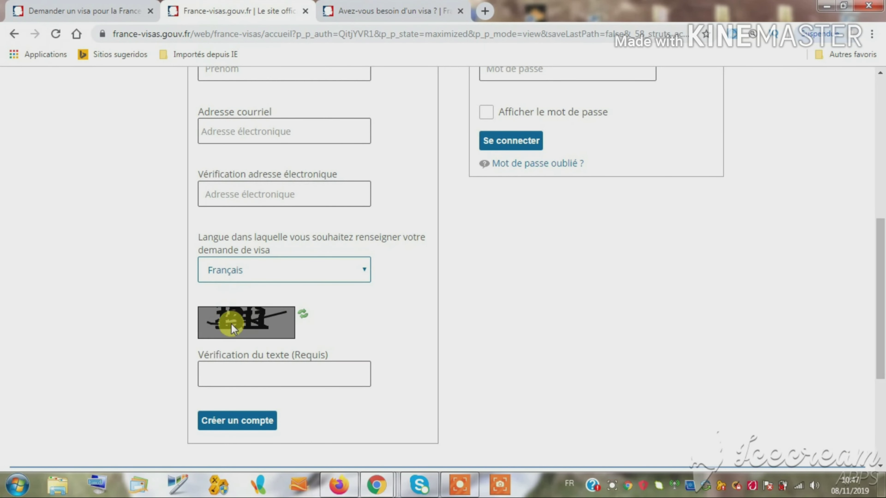
Refresh and enter the captcha, then confirm the e-mail verification code
left_click(303, 314)
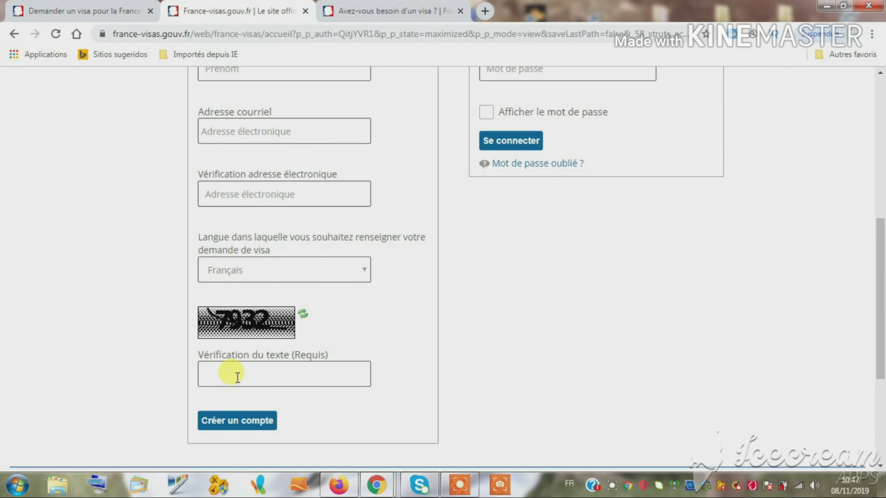
left_click(228, 373)
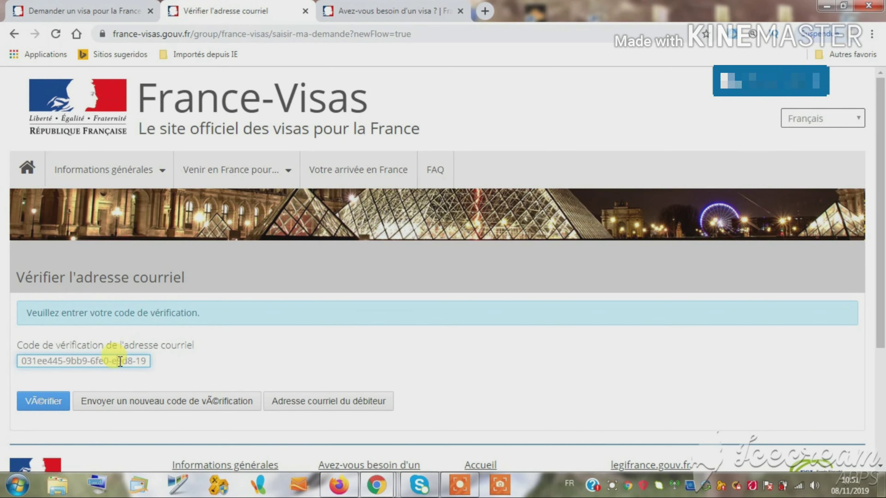
left_click(52, 406)
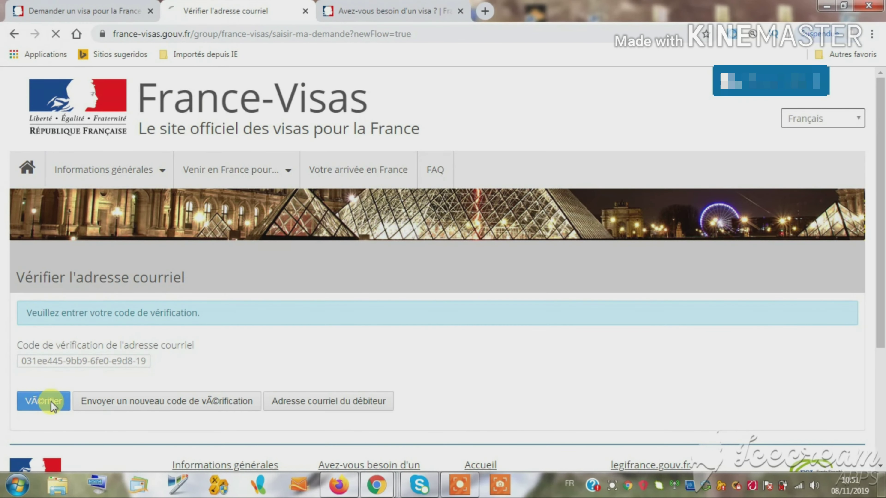
left_click(107, 382)
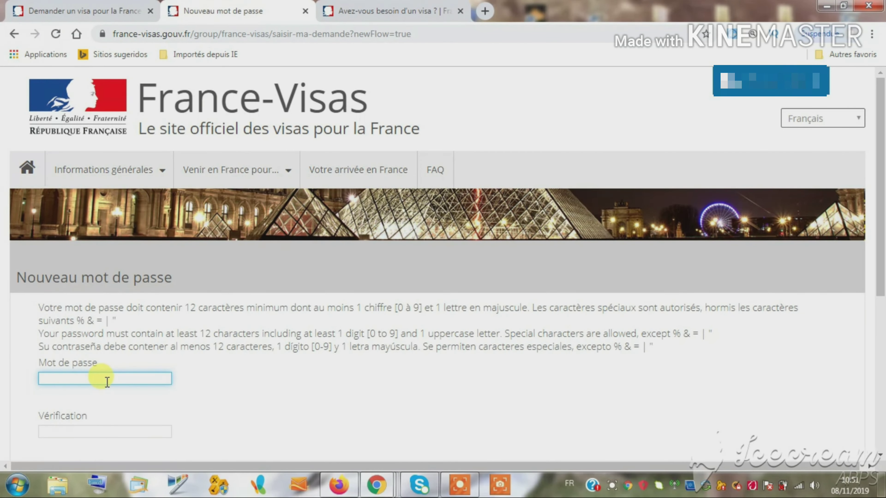
Enter and confirm a new account password, submit it, and decline Chrome's save prompt
scroll(872, 301, "down", 2)
scroll(523, 300, "up", 2)
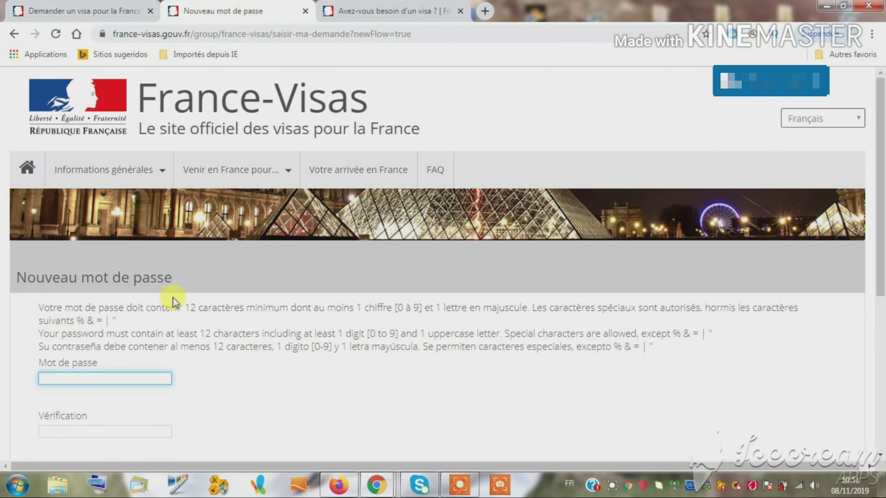
type("•••••••••")
left_click(88, 433)
type("••••••")
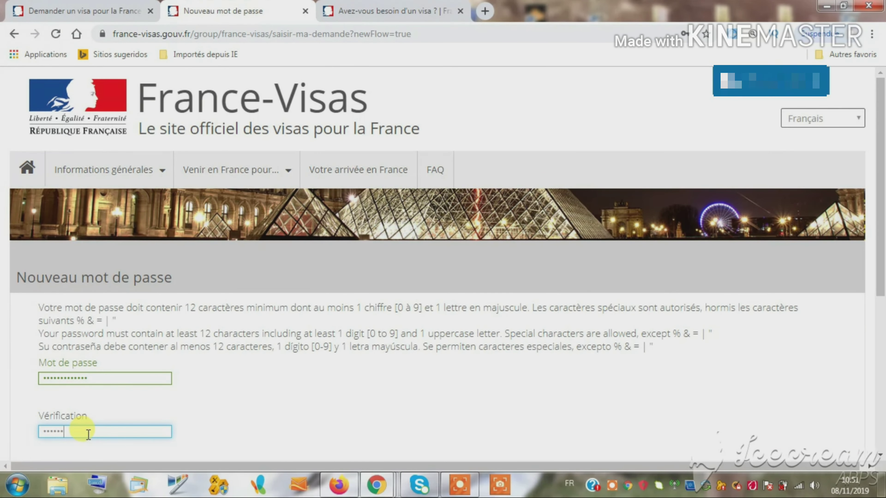
type("••")
scroll(882, 320, "down", 3)
left_click(54, 266)
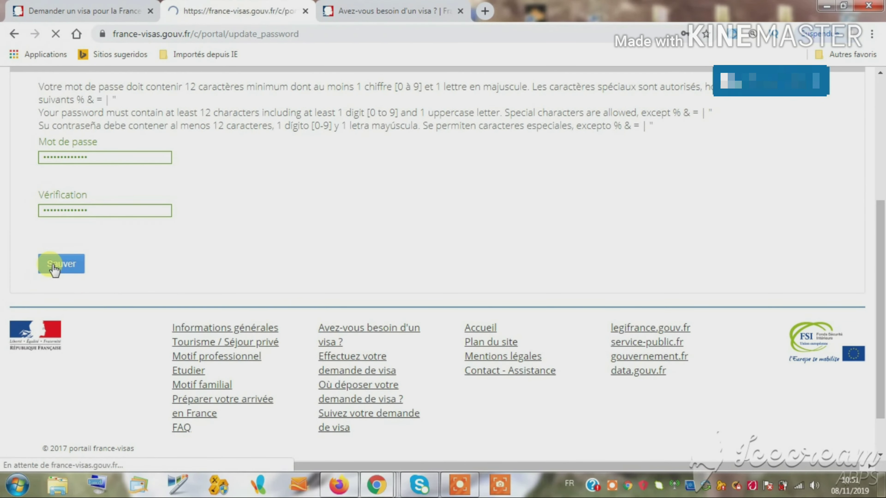
left_click(674, 142)
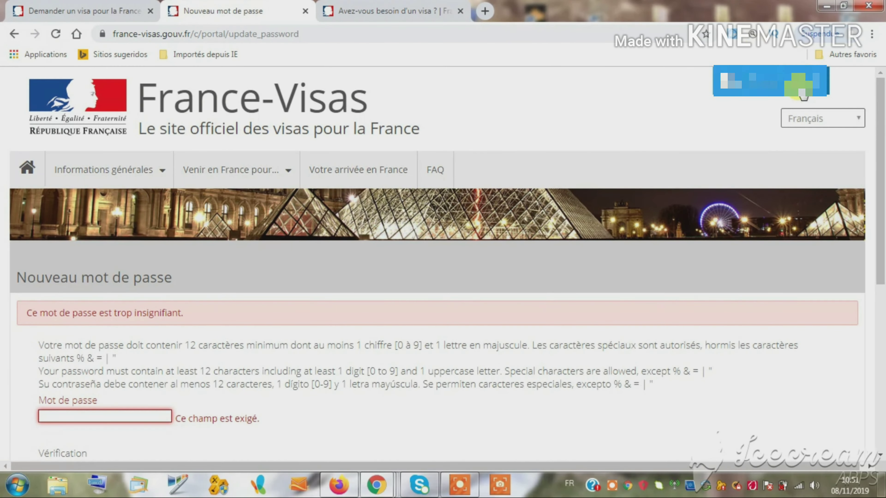
Retype a valid 12+ character password in both fields and submit it again, declining browser saving
scroll(883, 190, "down", 3)
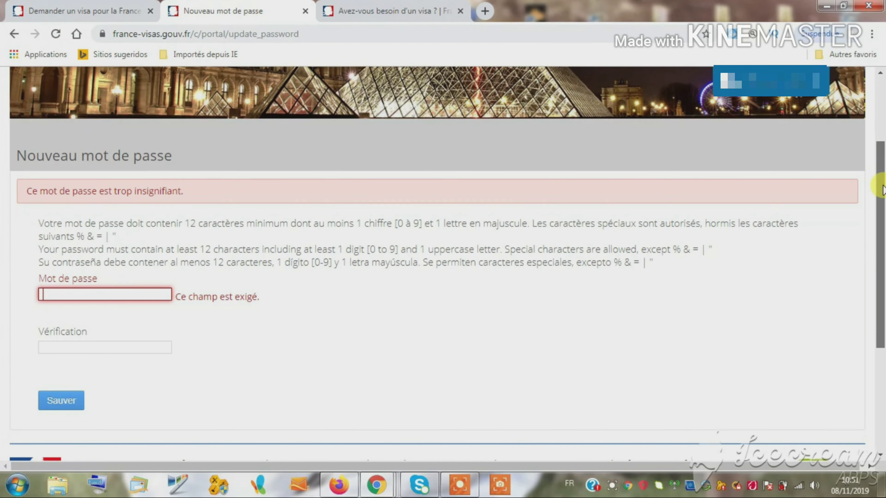
left_click(69, 293)
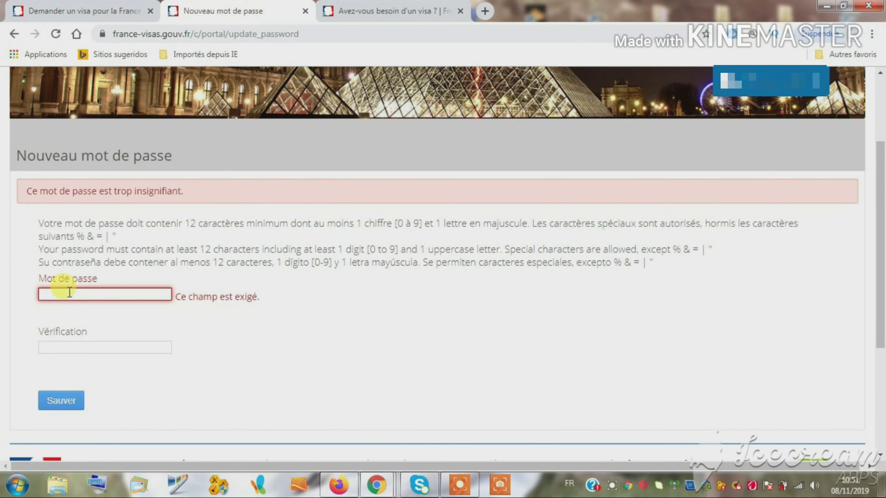
type("•••••••••••••")
key("ctrl+a")
key("BackSpace")
type("•••••")
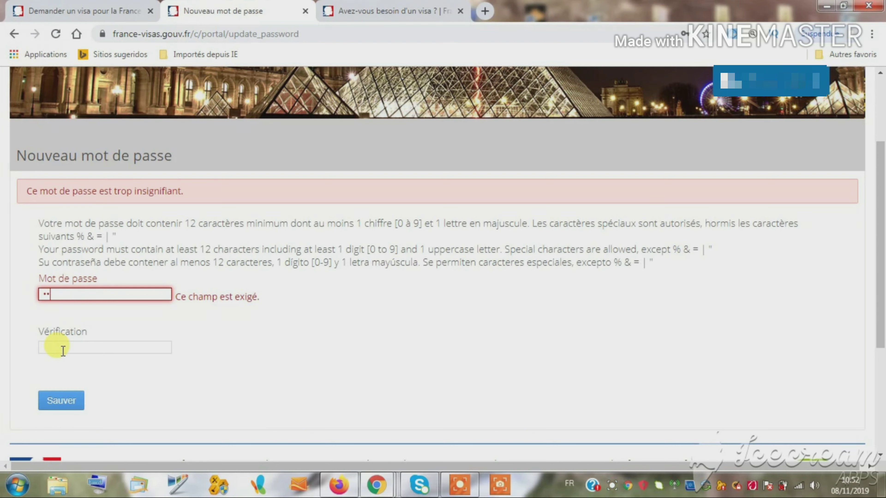
type("••••••")
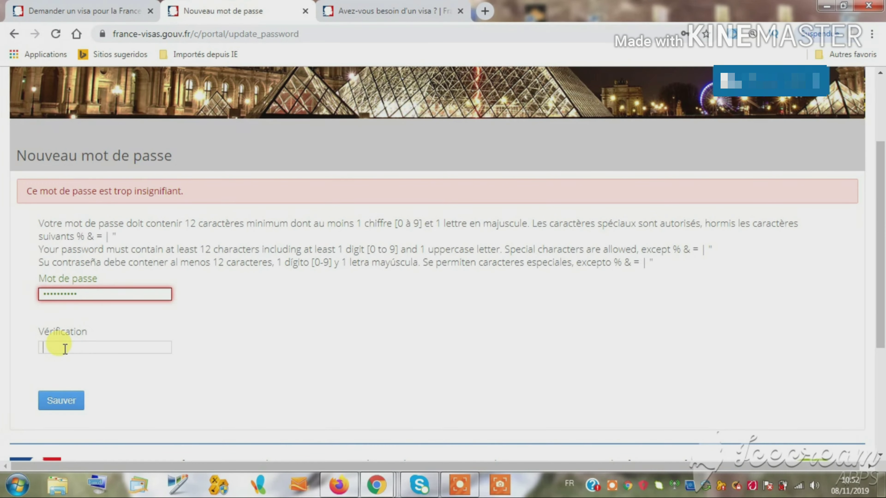
left_click(64, 349)
type("•••••••••••")
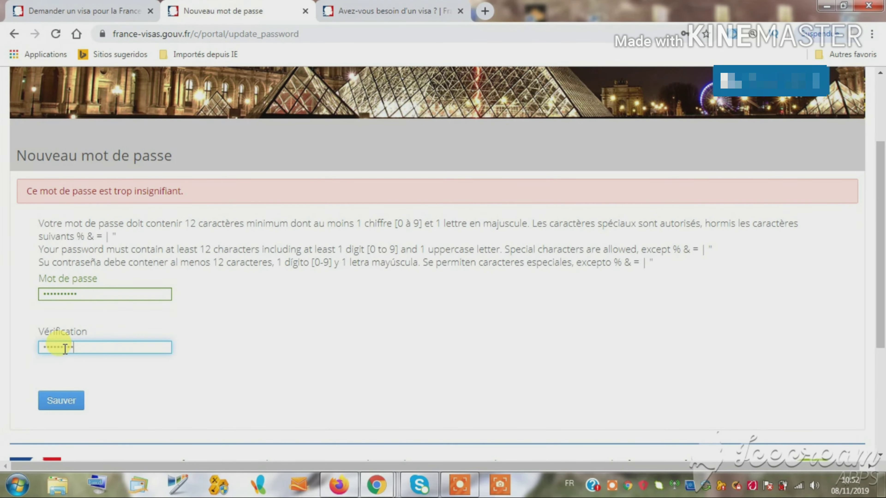
left_click(59, 398)
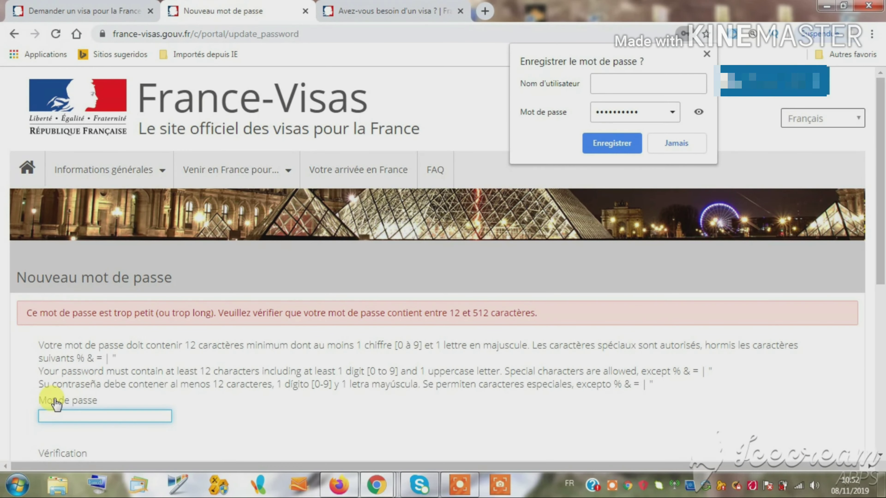
left_click(53, 415)
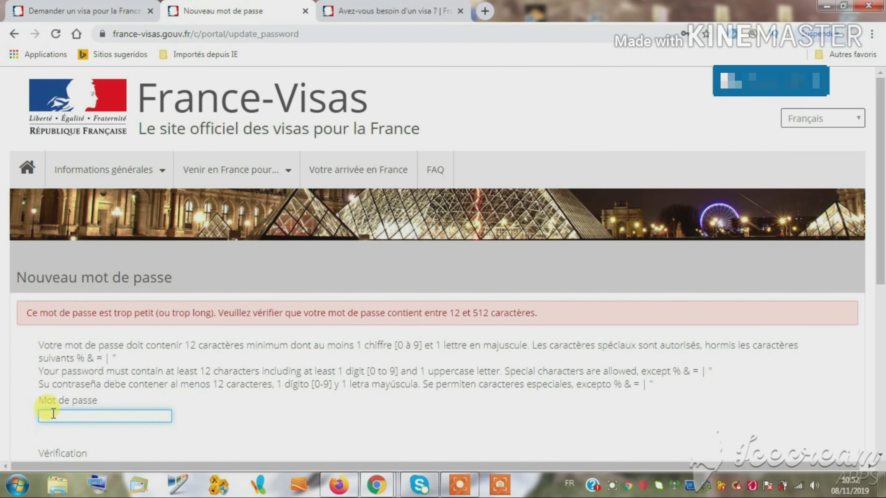
left_click(613, 485)
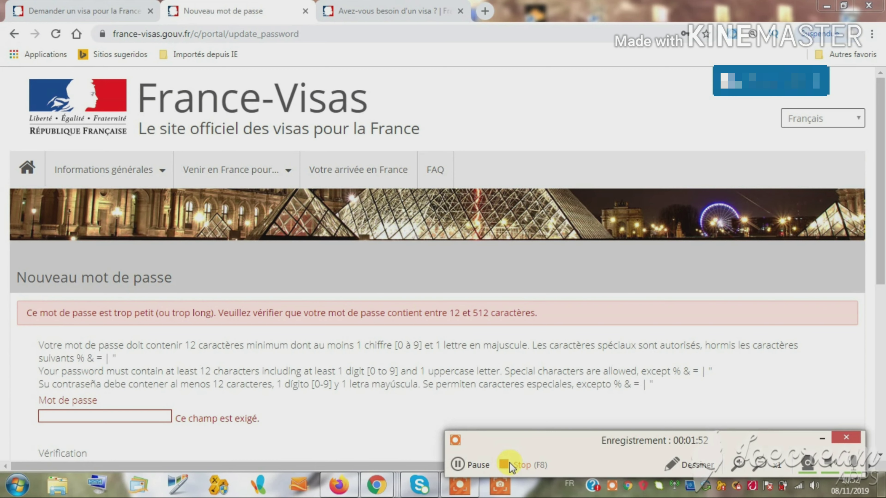
left_click(509, 463)
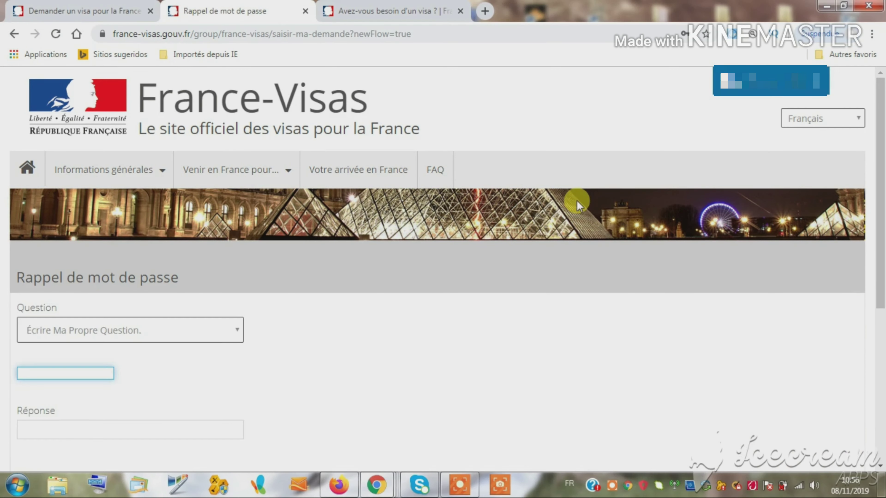
Choose a custom reminder question, fill it in, and continue to the application form
left_click(571, 180)
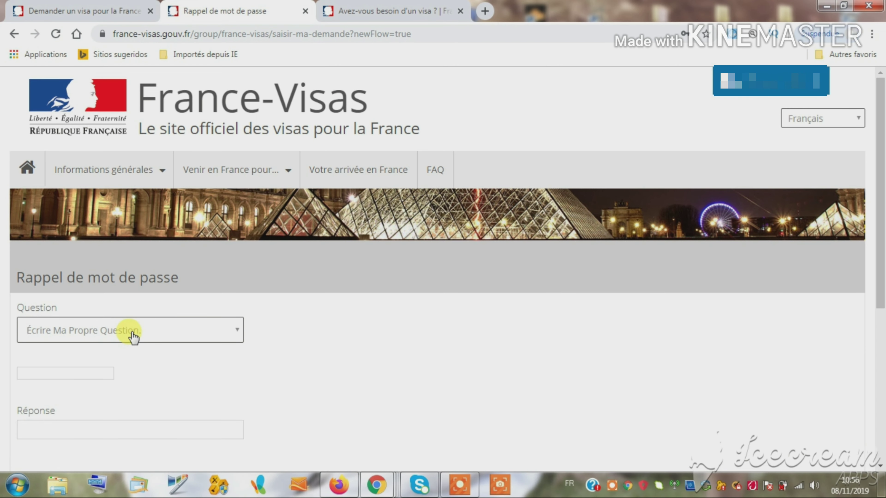
left_click(132, 336)
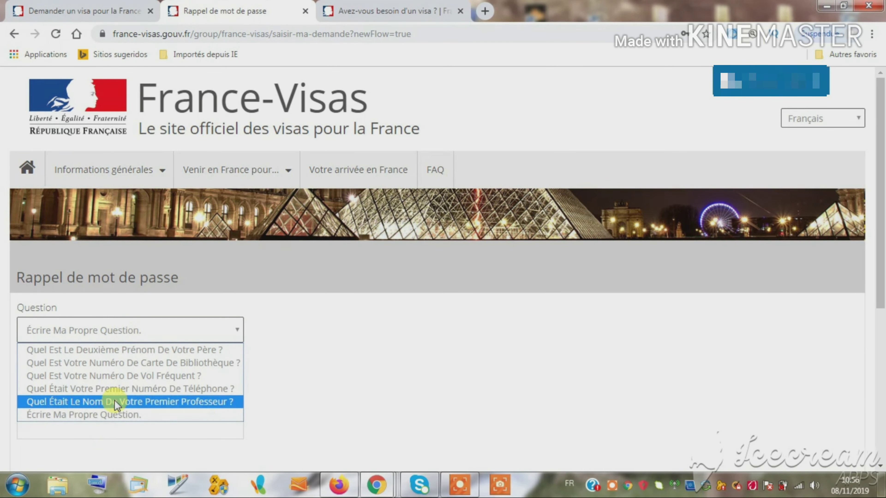
left_click(107, 418)
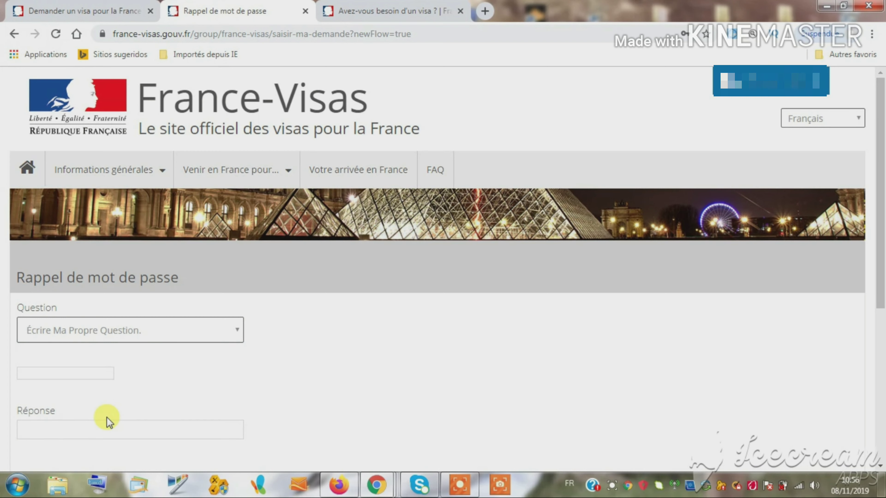
left_click(74, 372)
left_click(612, 485)
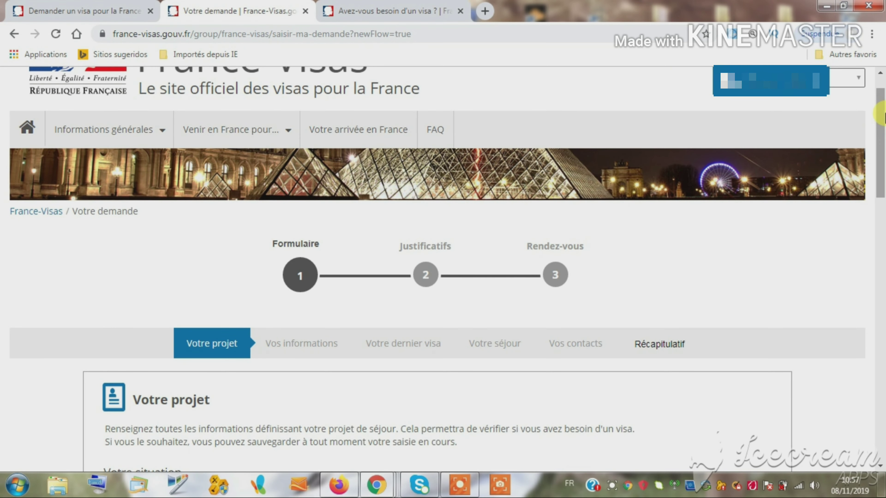
Set current nationality to Marocaine and country of residence to Maroc
left_click_drag(881, 118, 882, 191)
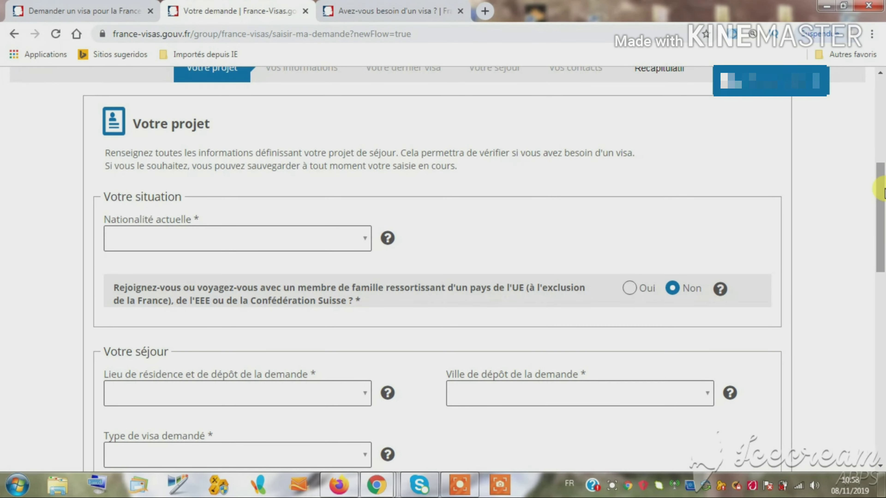
left_click(271, 244)
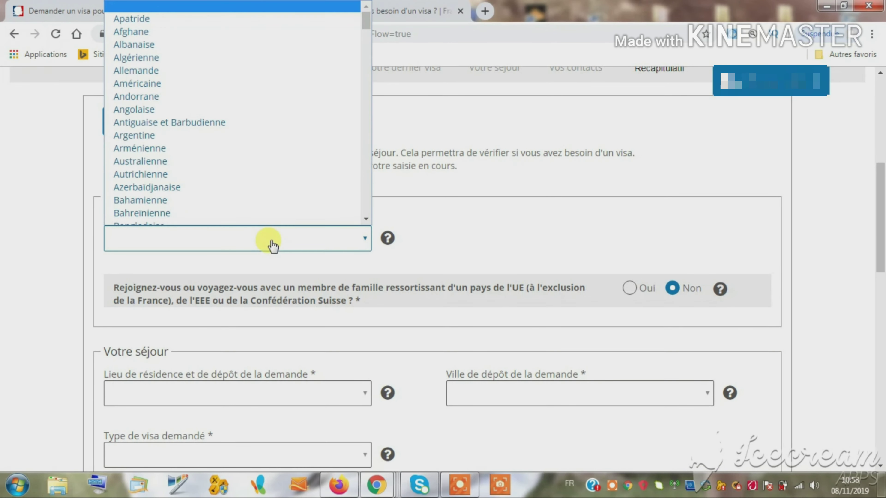
key("Down")
key("Down")
key("Down")
key("Down")
key("Down")
key("Down")
key("Down")
key("Down")
key("Down")
key("Down")
key("Down")
key("Down")
key("Down")
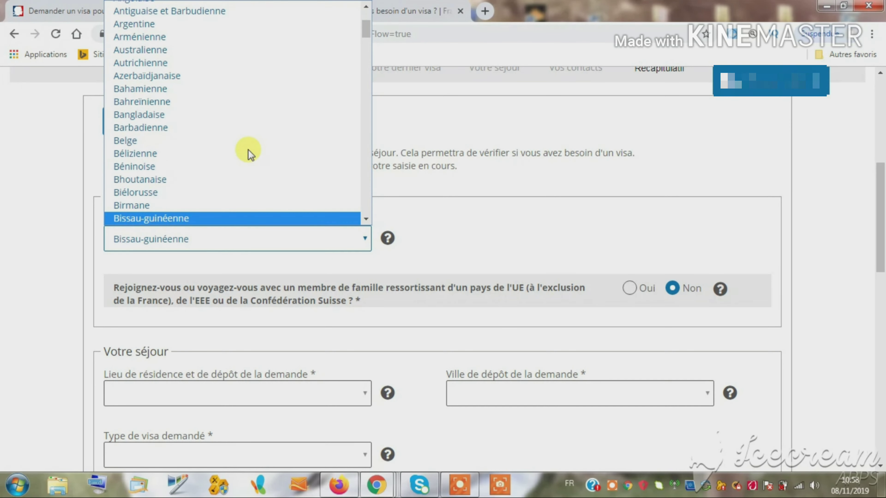
key("Down")
key("Down")
key("Down")
key("Down")
key("Down")
key("Down")
key("Down")
key("Down")
key("Down")
key("Down")
key("Down")
key("Down")
key("Down")
key("Down")
key("Down")
key("Down")
key("Down")
key("Down")
key("Down")
key("Down")
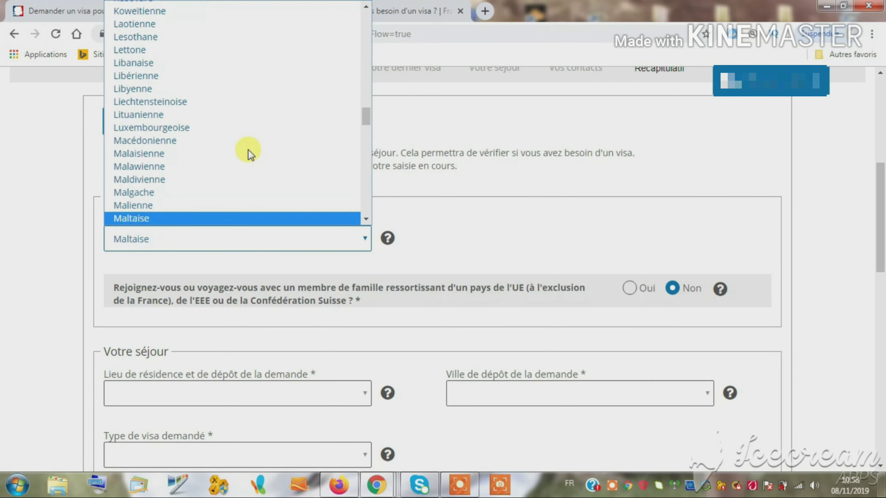
key("Down")
key("Return")
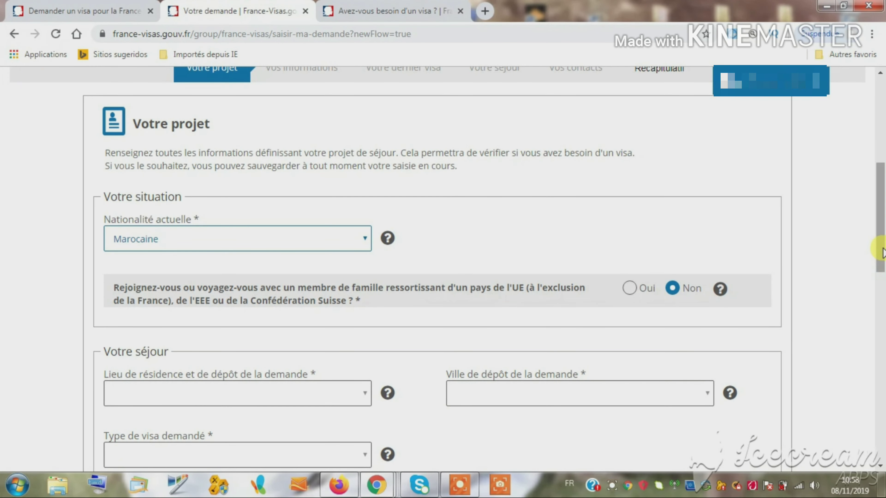
scroll(883, 251, "down", 3)
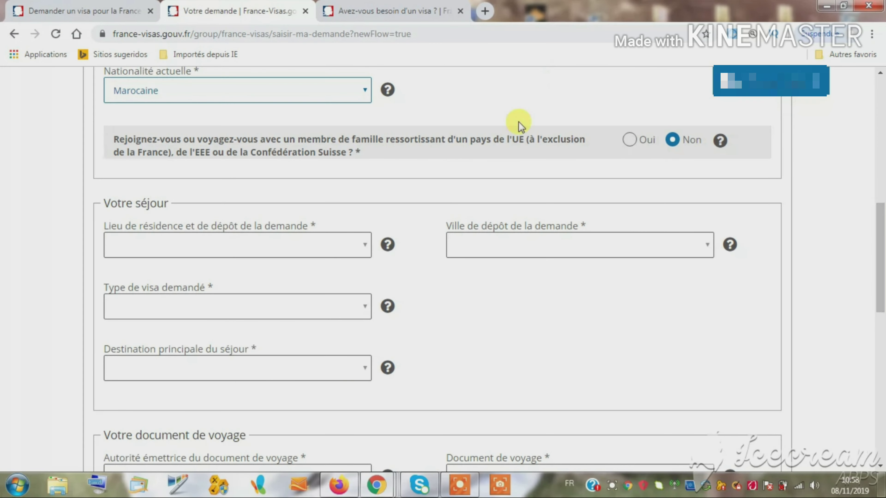
left_click(178, 244)
key("m")
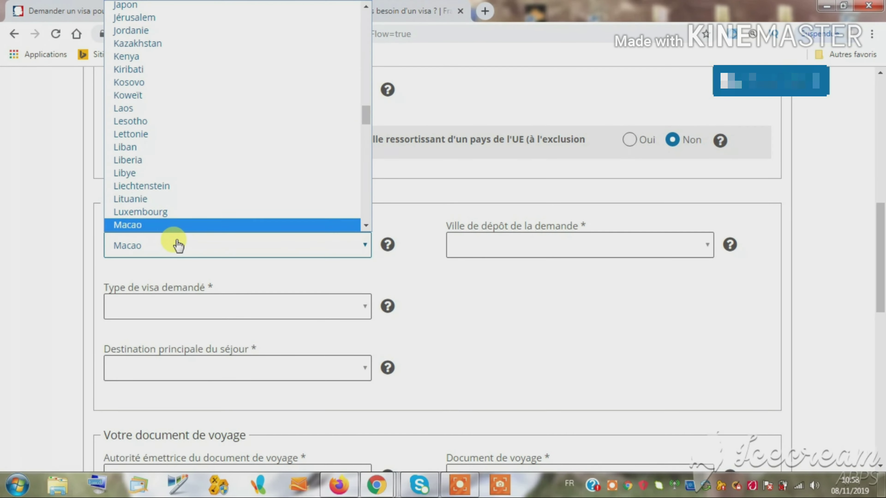
key("Down")
key("Down")
key("Down")
key("Down")
key("Down")
key("Down")
key("Down")
key("Down")
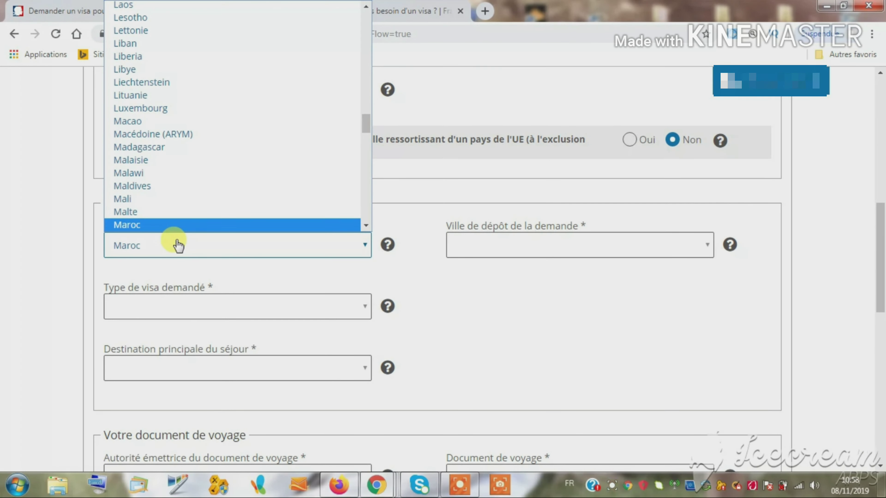
key("Return")
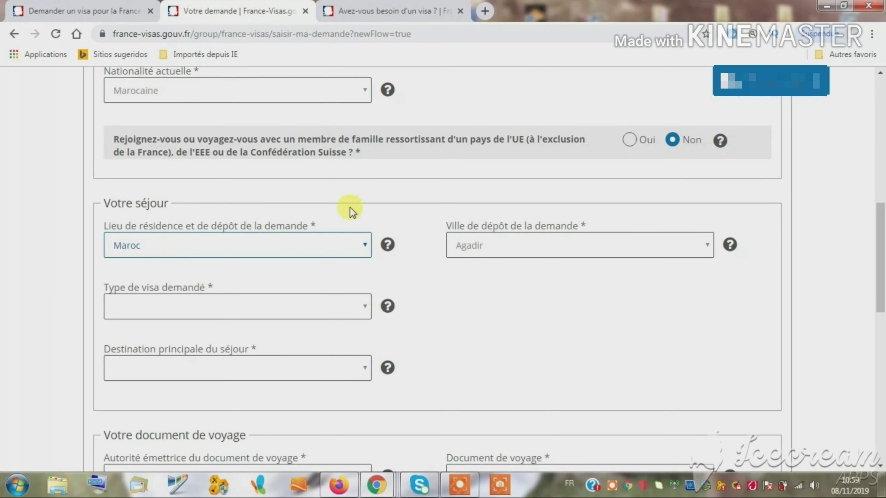
Request a short-stay visa of up to 90 days and change the travel days to 30
left_click(485, 246)
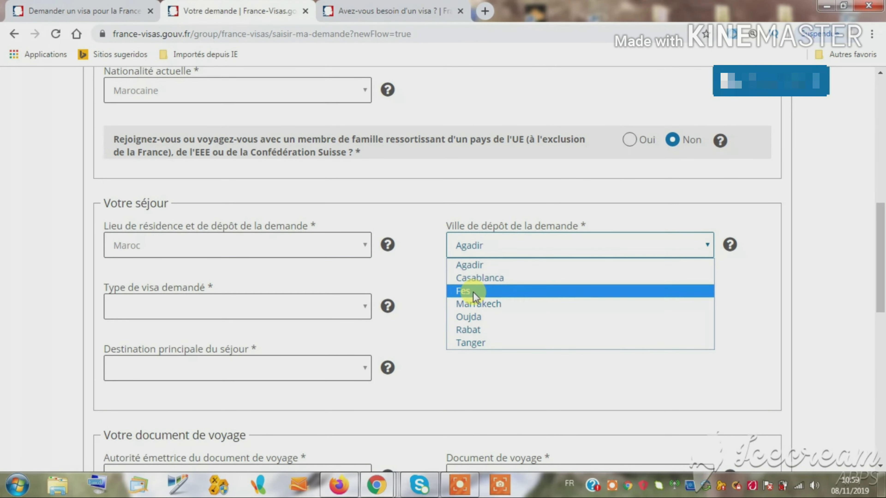
scroll(361, 230, "up", 3)
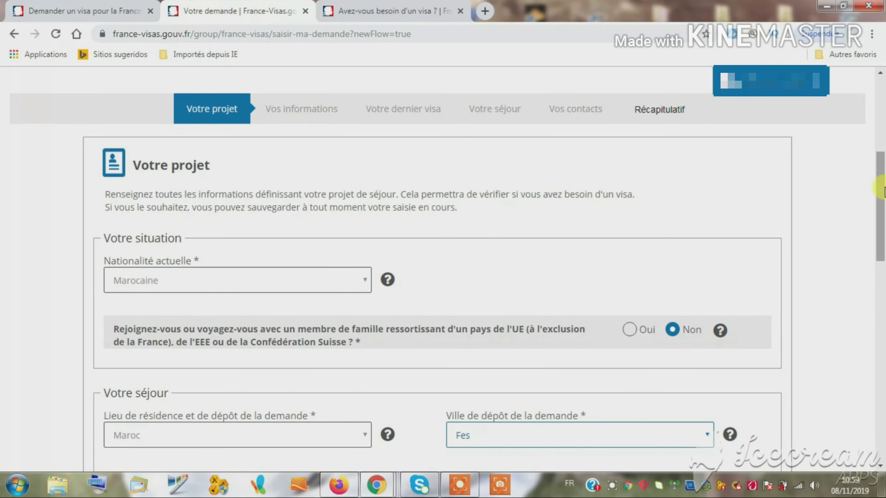
scroll(361, 231, "down", 5)
left_click(292, 208)
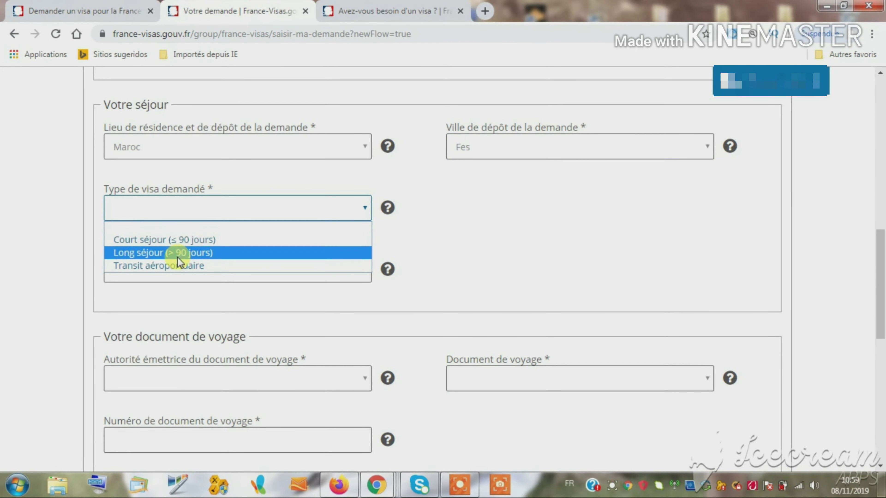
left_click(185, 239)
left_click(626, 212)
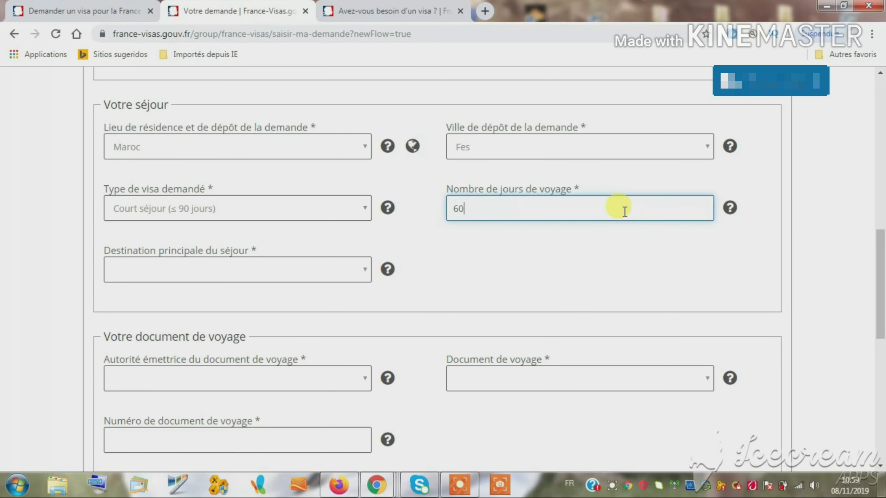
key("BackSpace")
key("BackSpace")
left_click(730, 209)
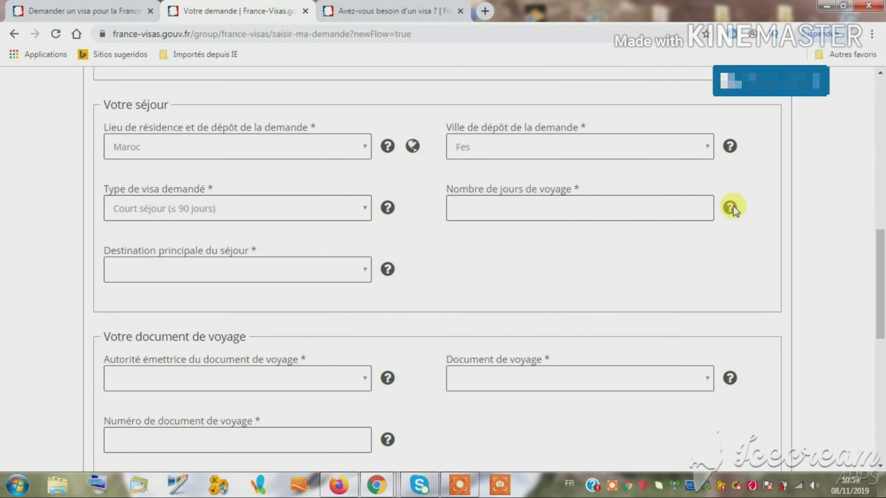
left_click(680, 206)
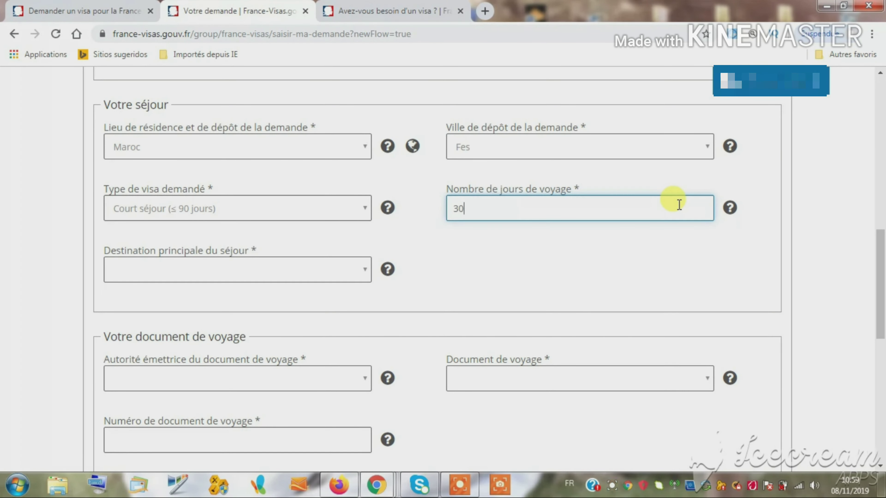
Choose France métropolitaine, Maroc as issuing authority, Passeport ordinaire, and enter the passport number
left_click(328, 276)
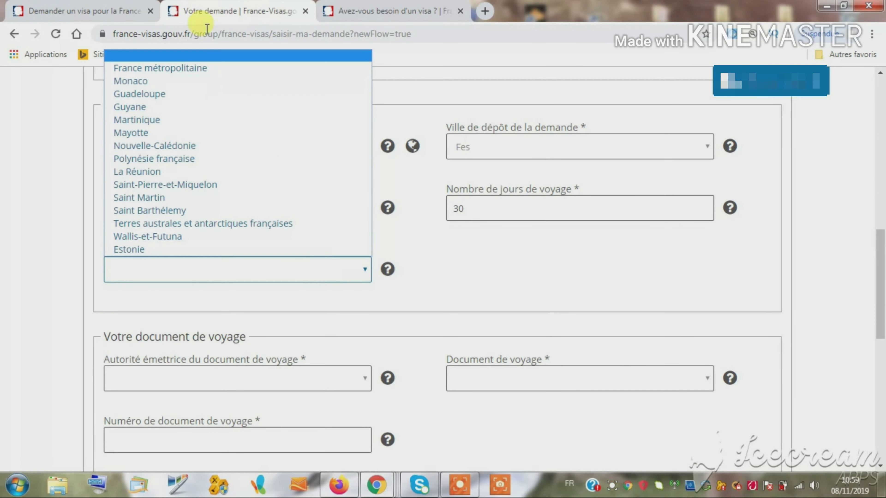
left_click(211, 69)
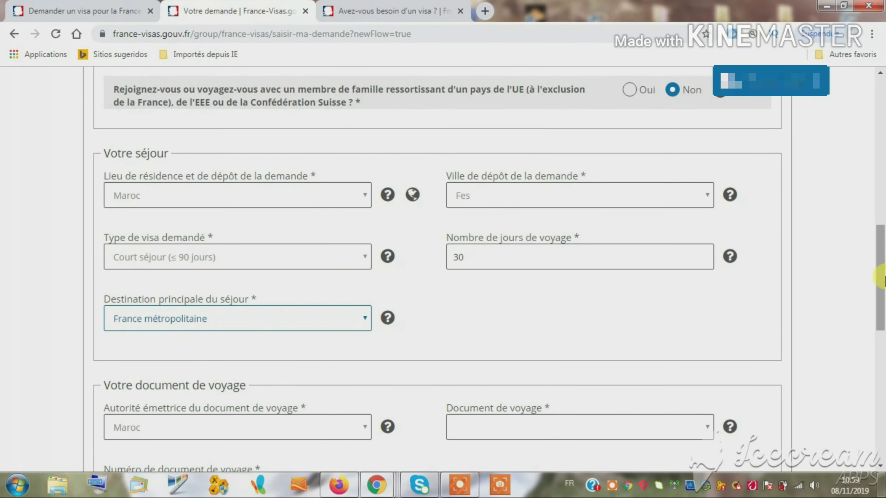
scroll(593, 283, "down", 5)
left_click(196, 246)
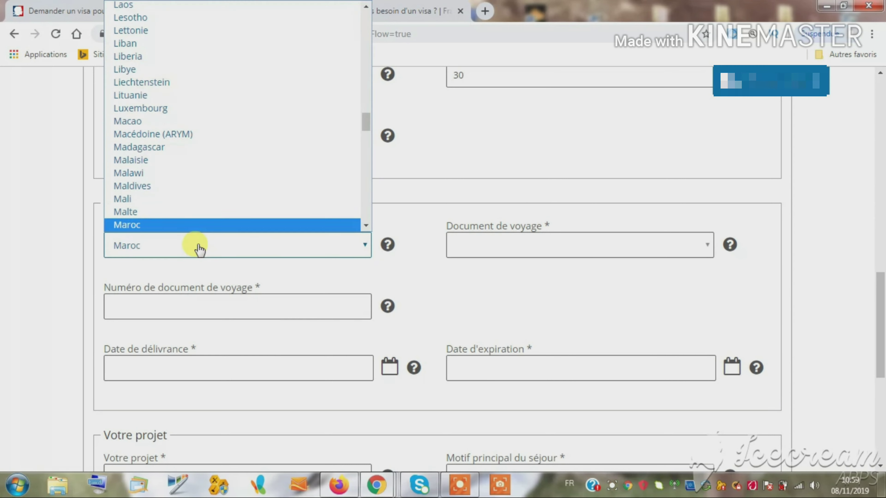
left_click(171, 199)
left_click(568, 246)
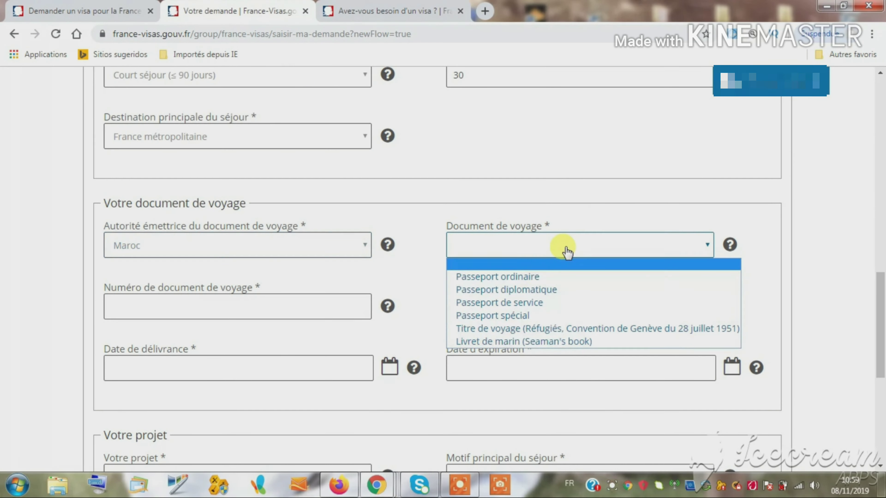
left_click(530, 279)
left_click(251, 306)
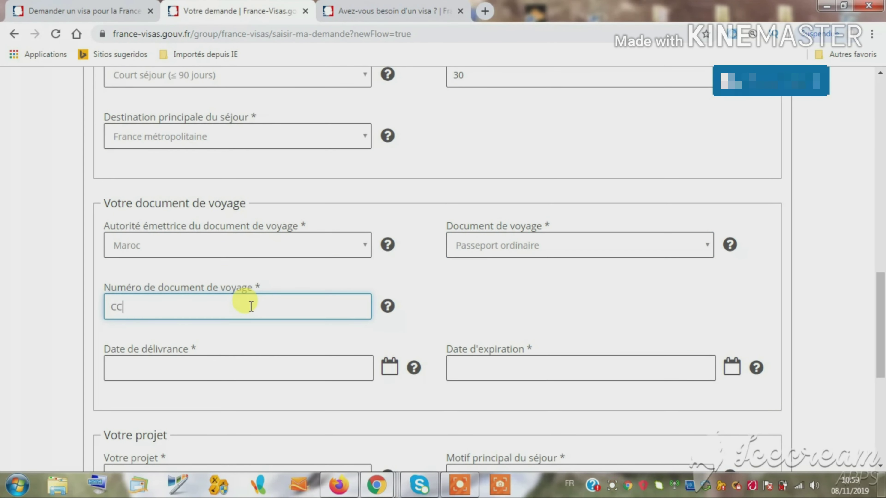
type("CCAA")
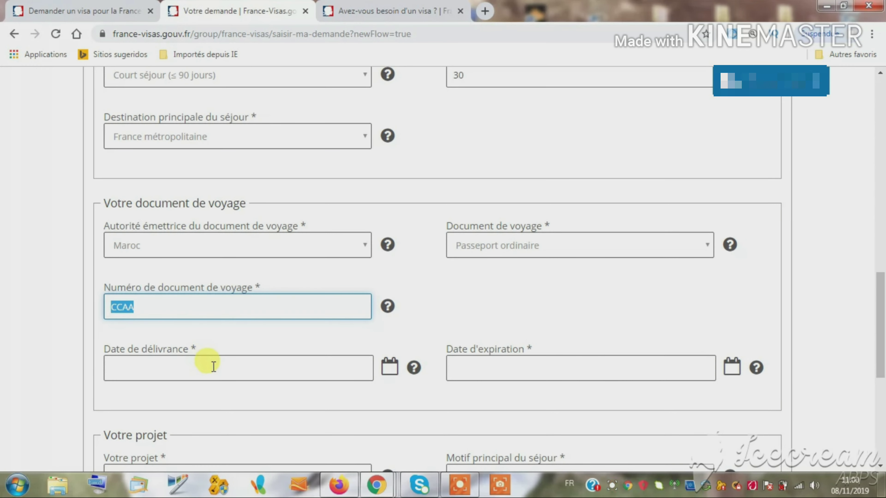
left_click(207, 370)
left_click(544, 364)
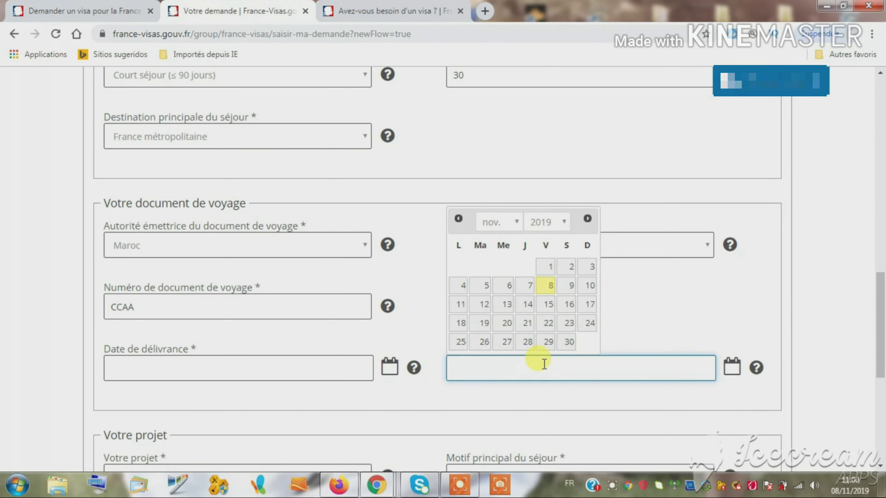
scroll(343, 352, "down", 5)
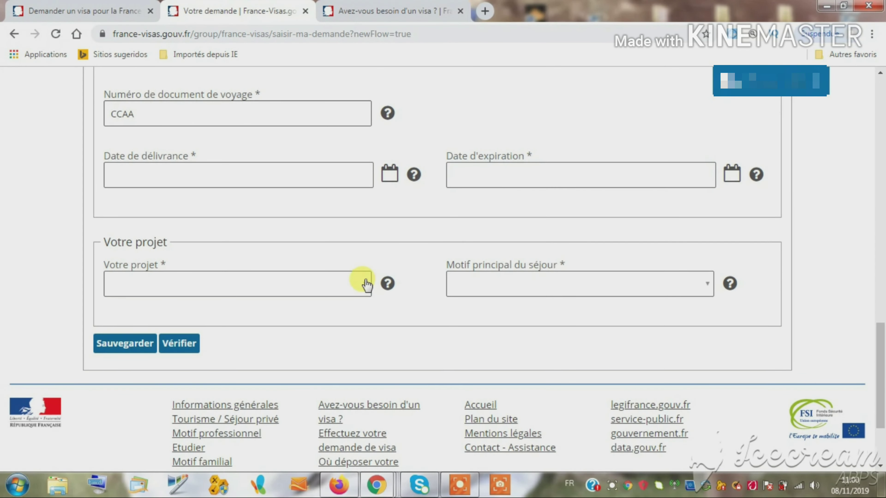
Set project to Visite familiale ou privée and main reason to Visite familiale, then validate the step
left_click(366, 284)
left_click(251, 339)
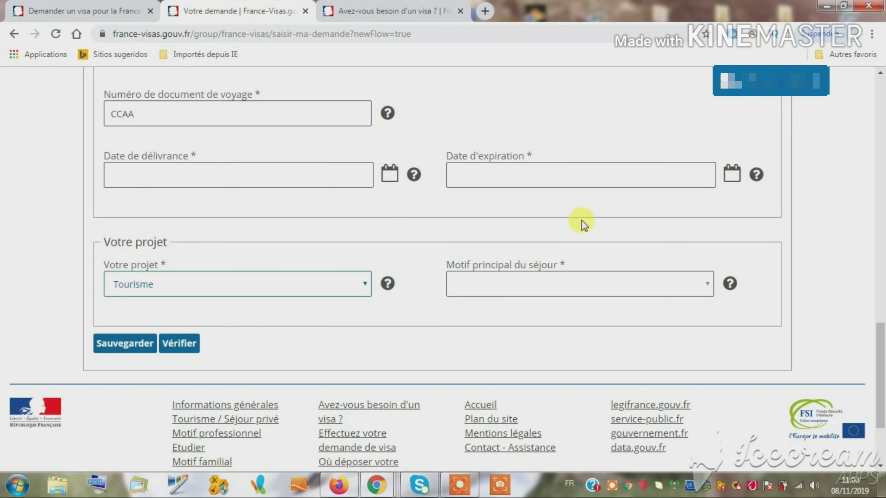
left_click(560, 279)
left_click(530, 316)
left_click(360, 283)
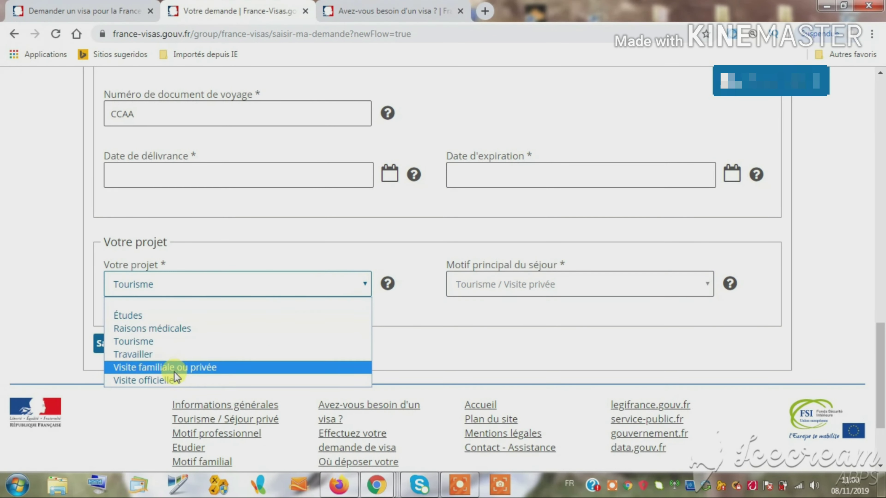
left_click(175, 371)
left_click(544, 289)
left_click(523, 355)
left_click(524, 291)
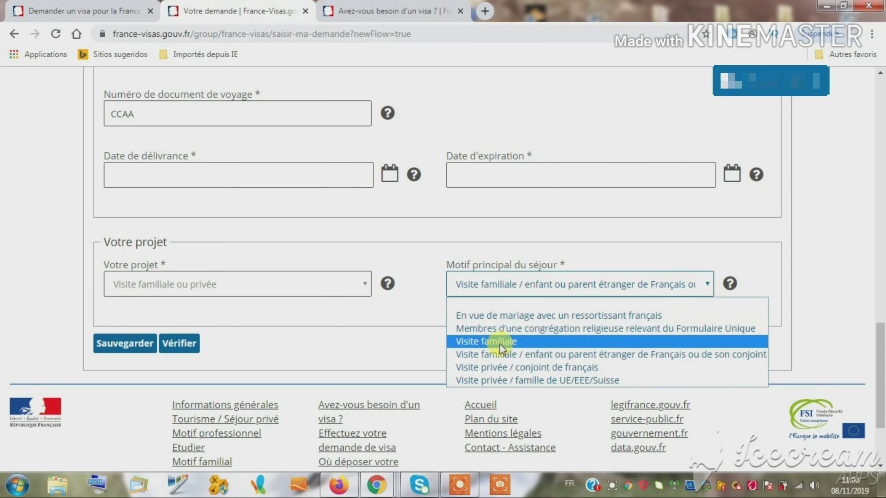
left_click(500, 344)
left_click(507, 292)
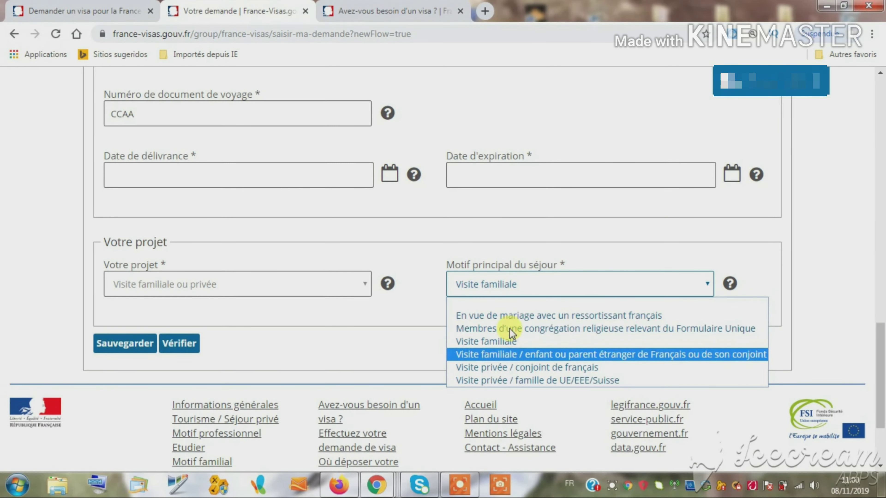
left_click(495, 341)
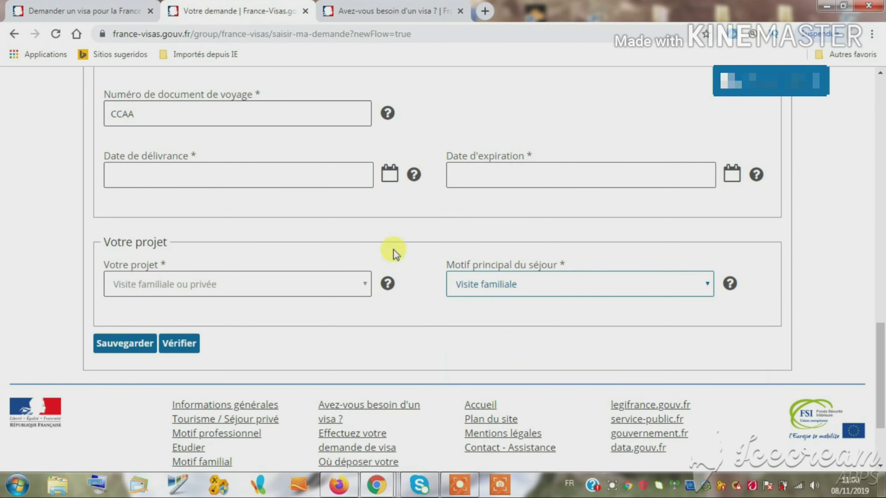
left_click(188, 344)
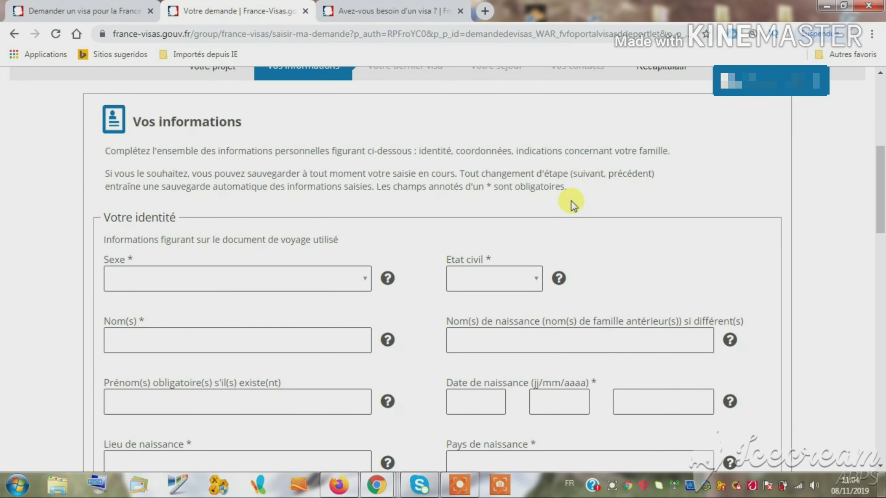
Set Sexe to Féminin and Etat civil to Marié(e)
left_click(209, 294)
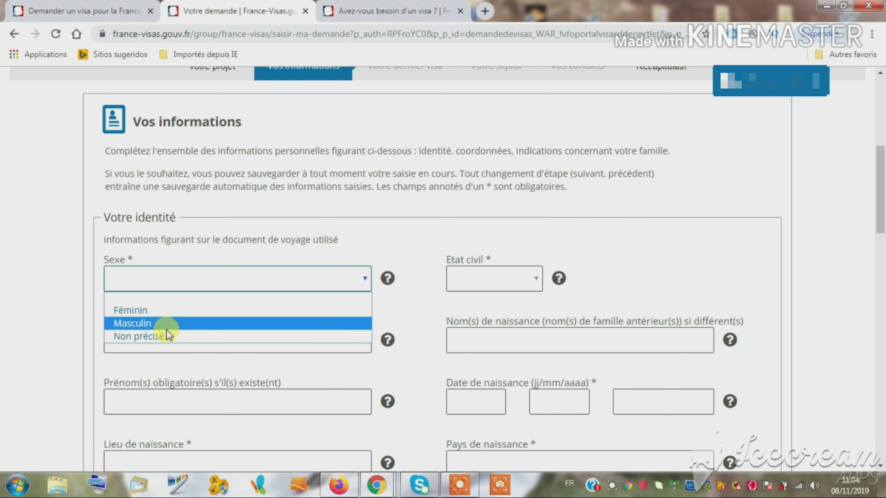
left_click(152, 312)
left_click(495, 279)
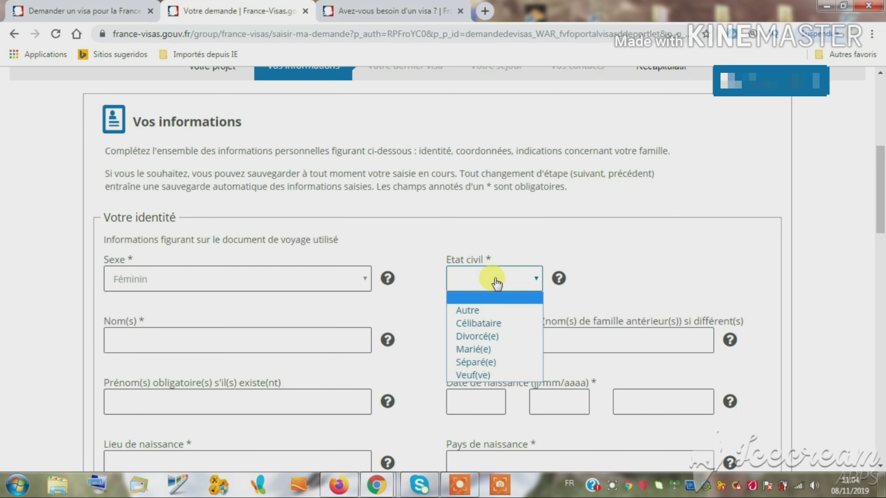
left_click(473, 349)
Step through the surname, birth name, first name, birth date, birthplace and national ID fields
left_click(307, 338)
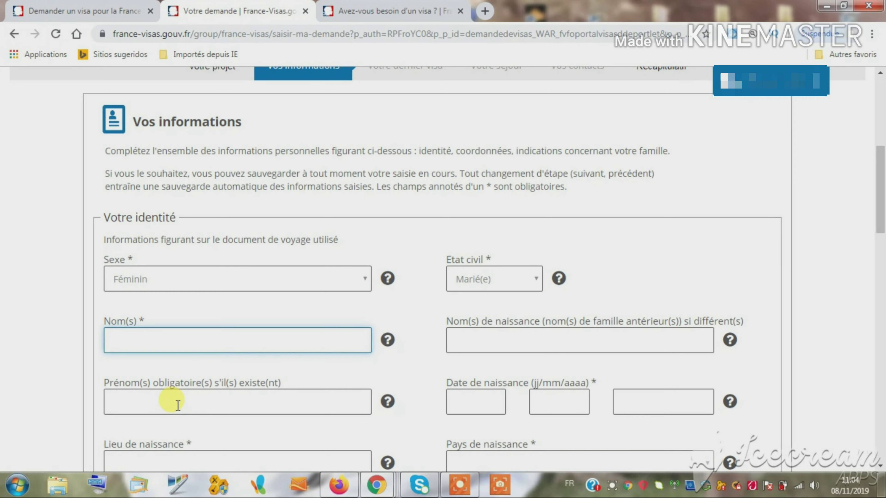
left_click(471, 398)
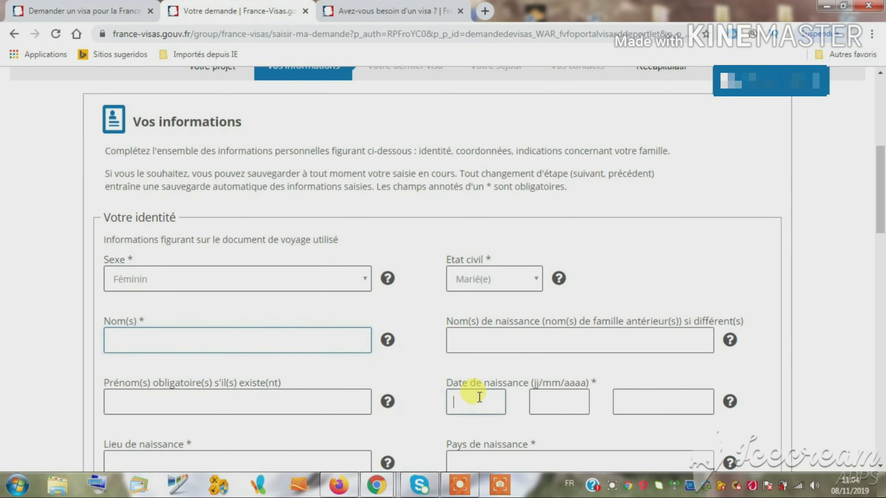
left_click(711, 332)
mouse_move(729, 343)
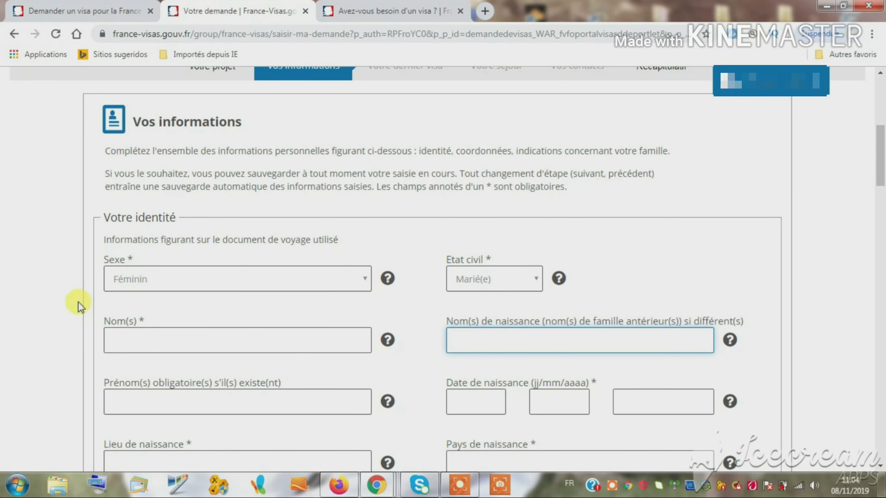
scroll(880, 146, "down", 4)
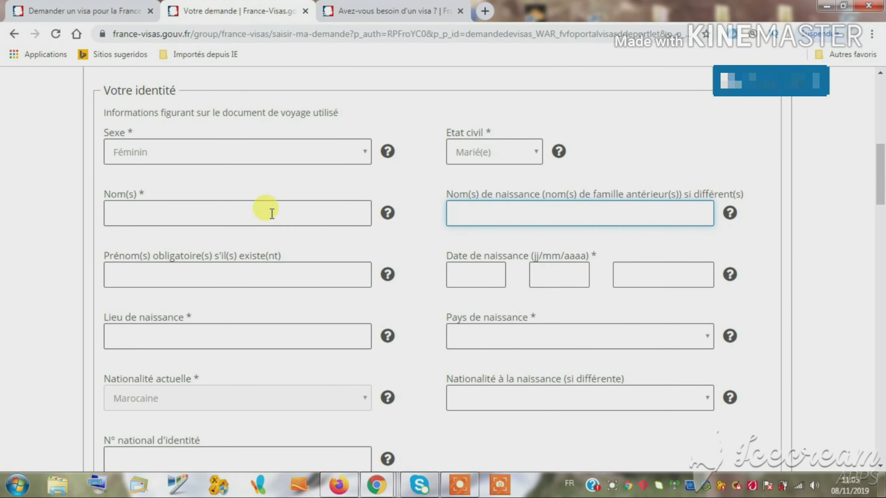
left_click(210, 274)
left_click(456, 273)
left_click(572, 274)
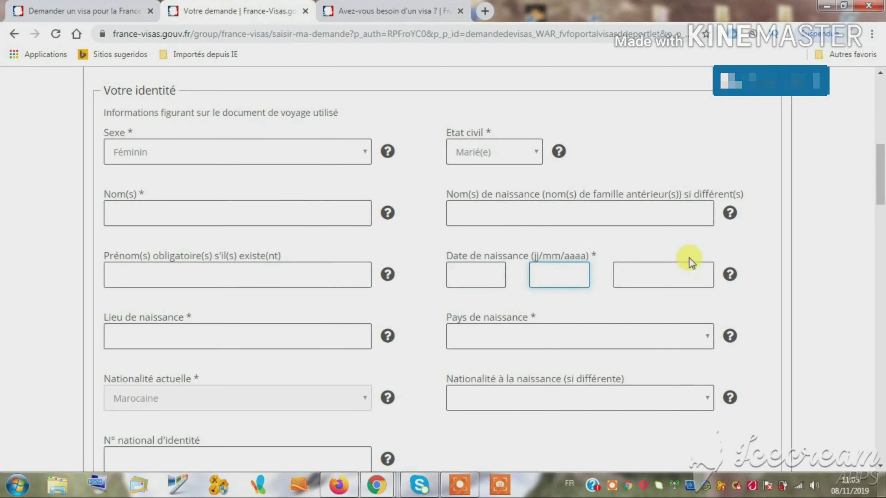
left_click(210, 335)
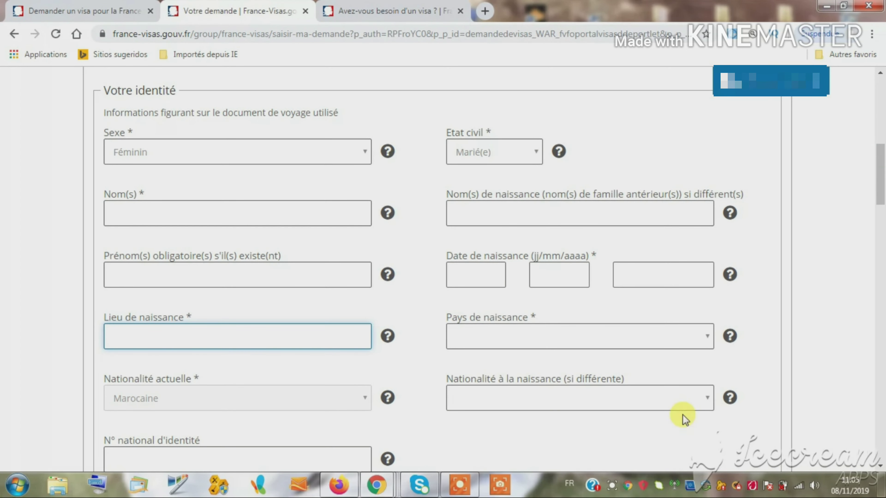
scroll(881, 149, "down", 2)
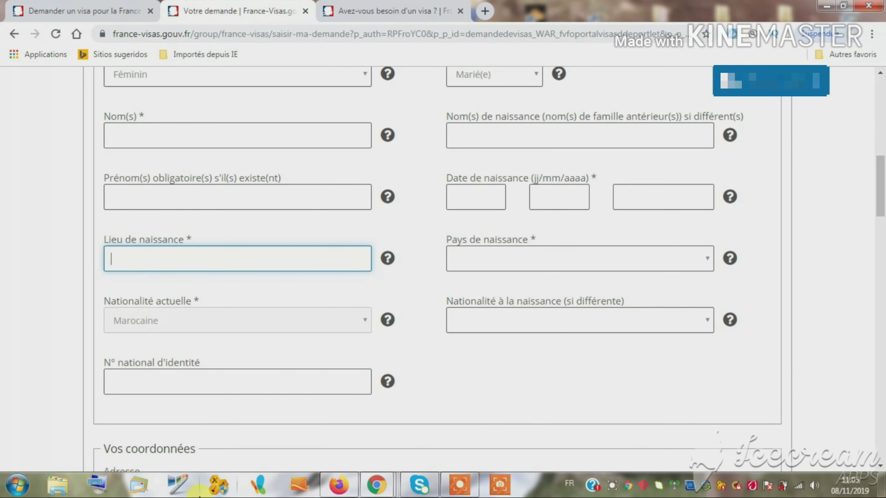
left_click(144, 392)
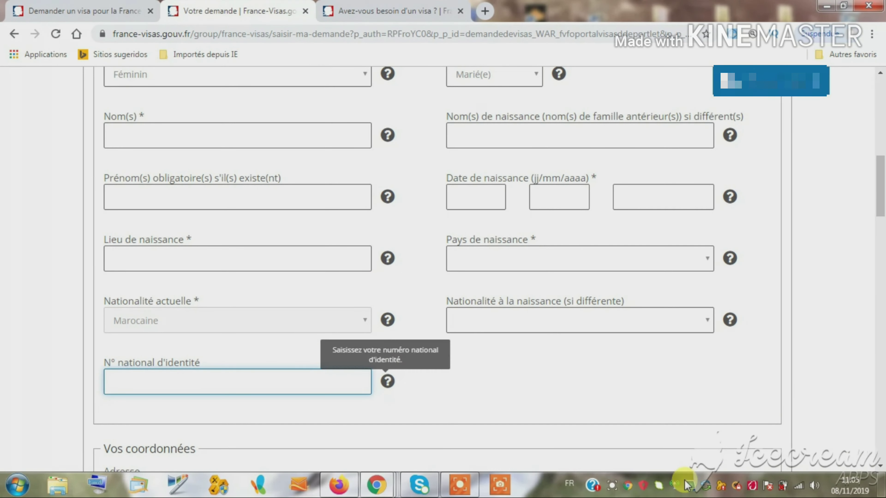
scroll(882, 196, "down", 9)
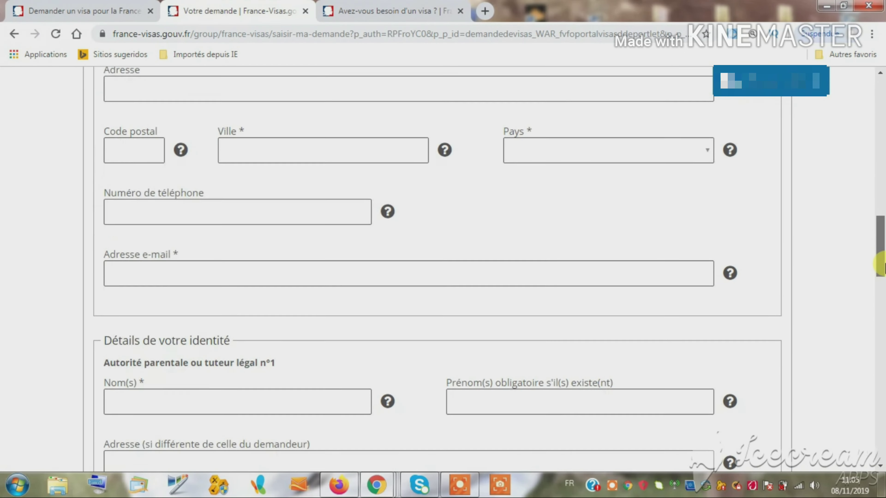
left_click(539, 143)
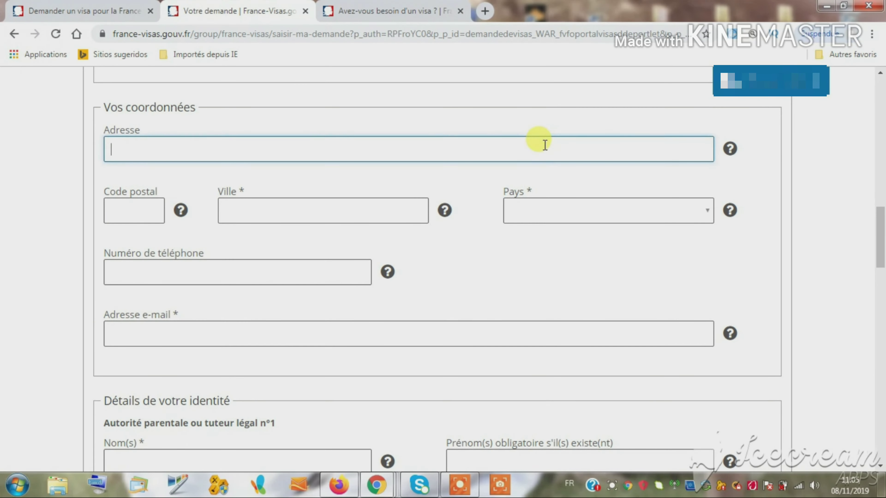
left_click(121, 211)
left_click(315, 211)
left_click(593, 229)
left_click(297, 262)
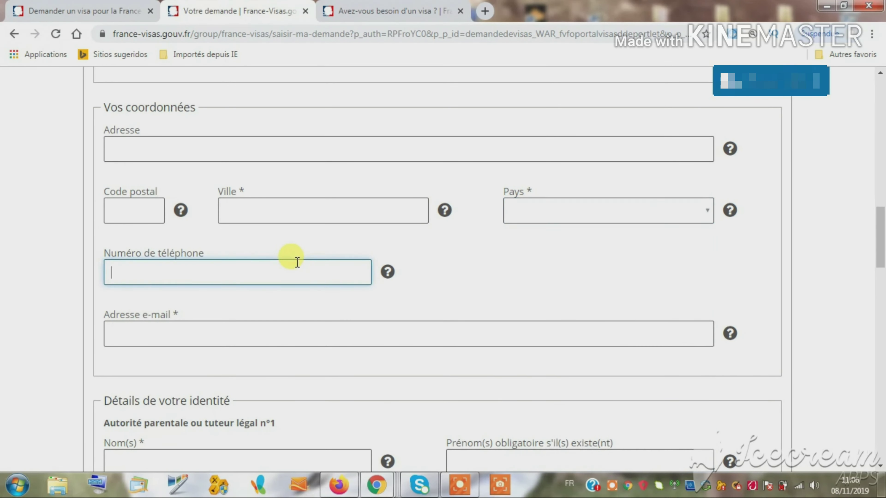
left_click(197, 328)
scroll(876, 236, "down", 5)
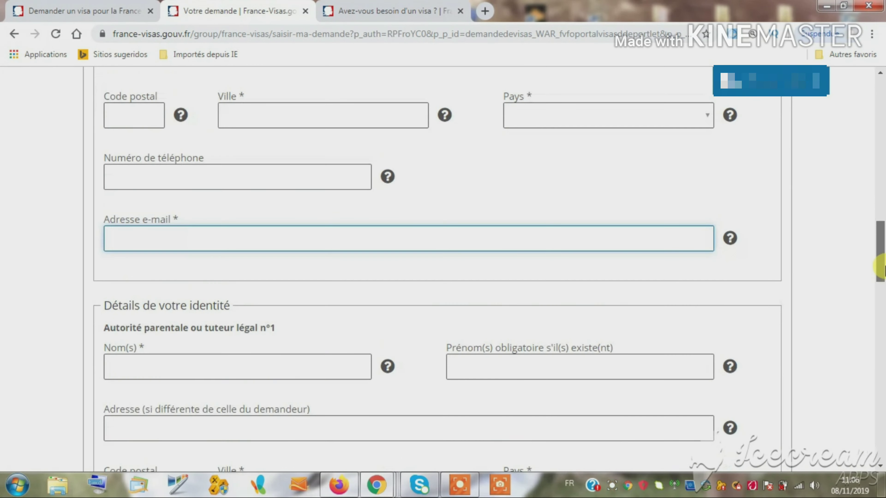
scroll(883, 274, "up", 9)
scroll(882, 275, "down", 8)
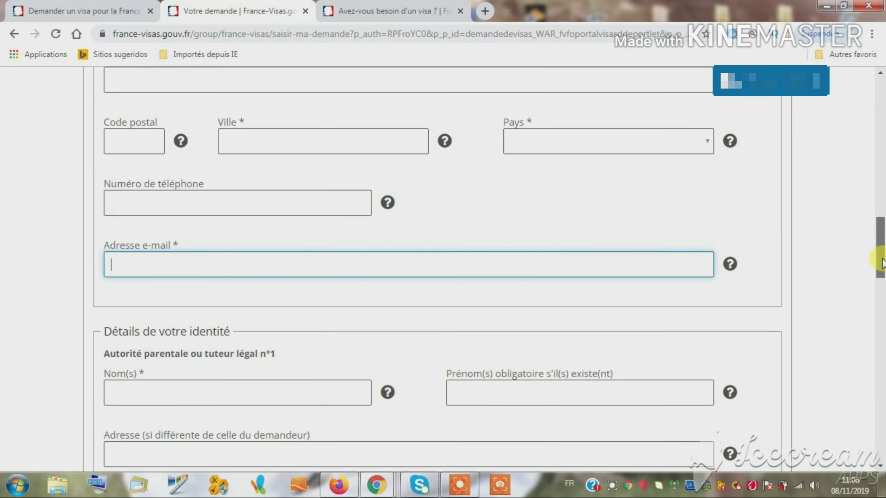
scroll(882, 276, "down", 3)
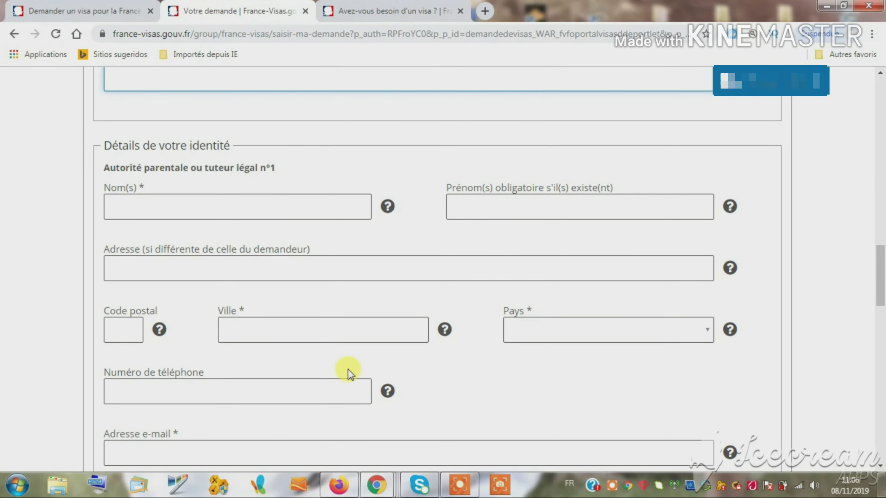
left_click_drag(882, 284, 883, 422)
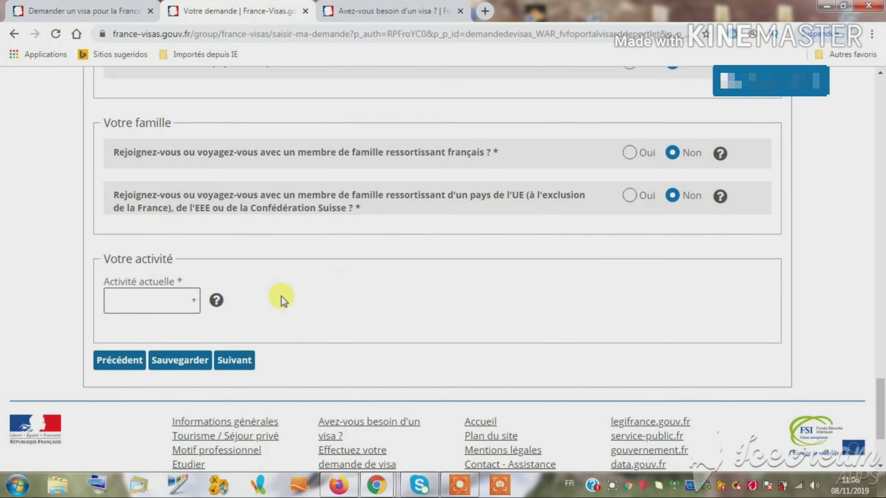
Set Activité actuelle to Chômeur after briefly trying Architecte and Fonctionnaire
left_click(168, 301)
left_click(180, 60)
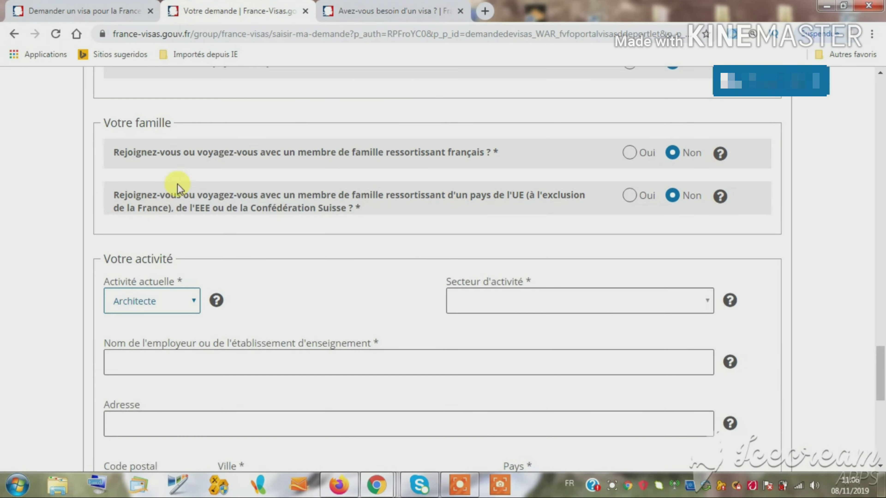
left_click(164, 303)
scroll(164, 279, "down", 1)
left_click(164, 281)
left_click(171, 312)
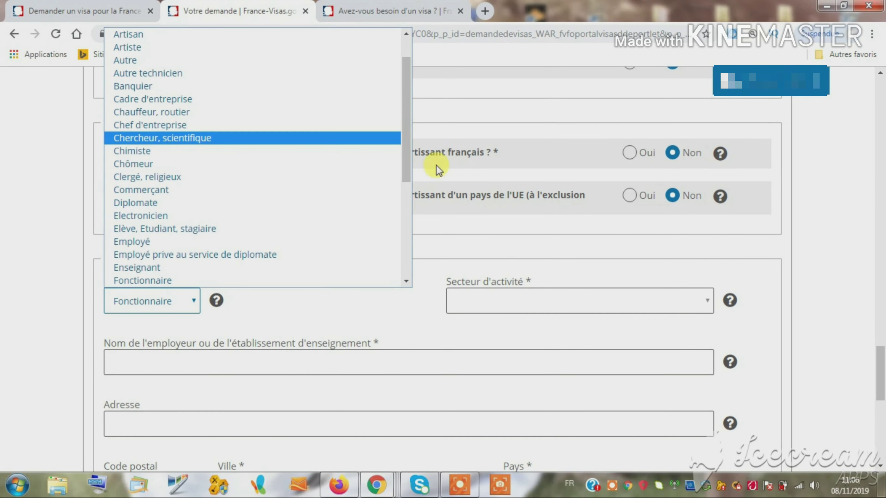
left_click_drag(404, 147, 404, 189)
left_click(137, 76)
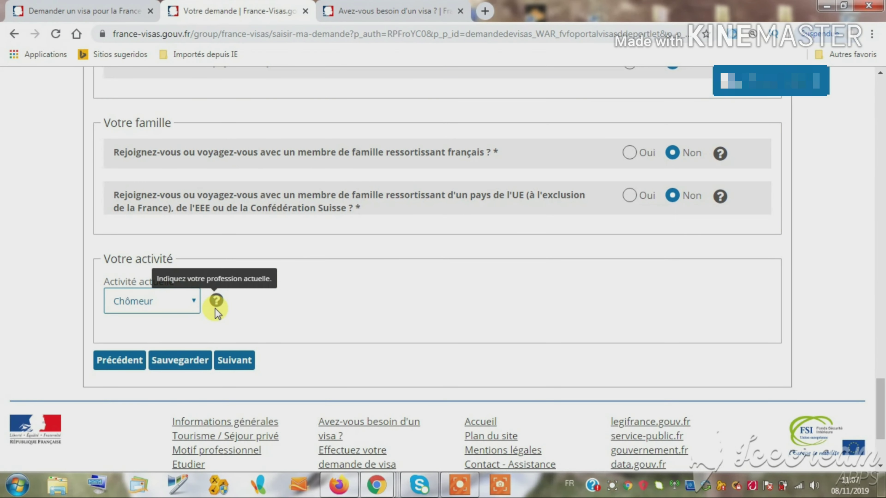
left_click(175, 318)
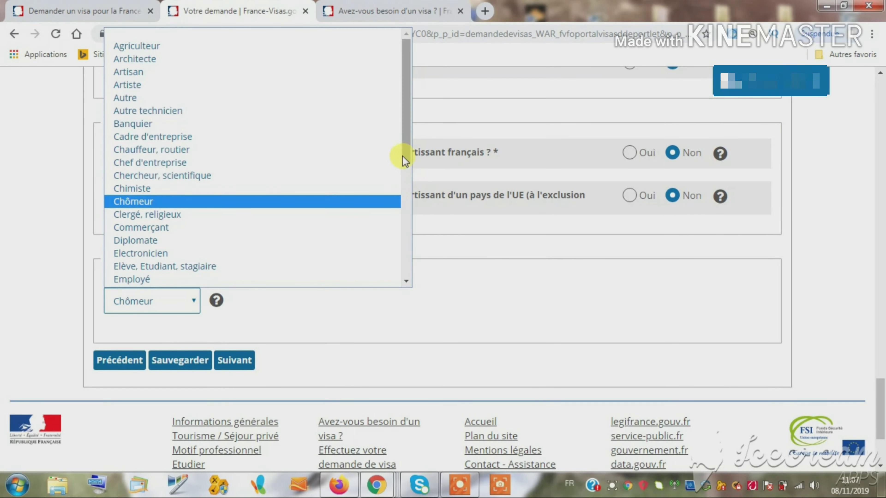
left_click_drag(409, 141, 398, 87)
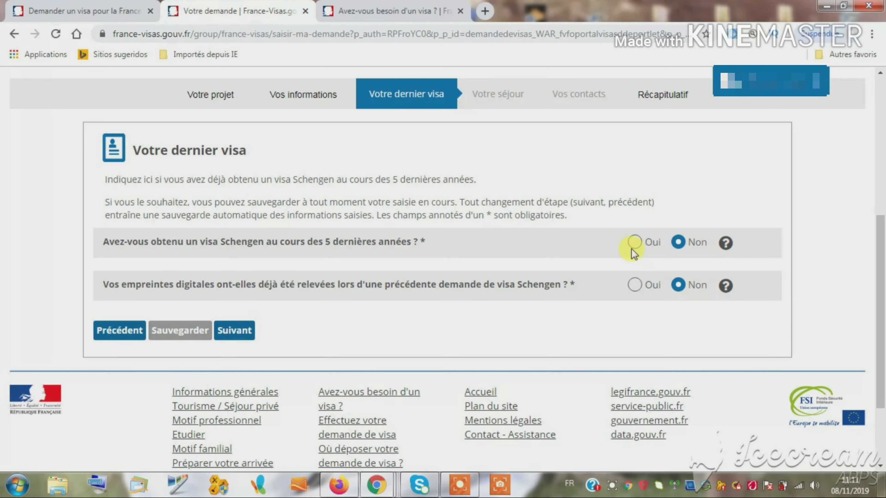
left_click(634, 242)
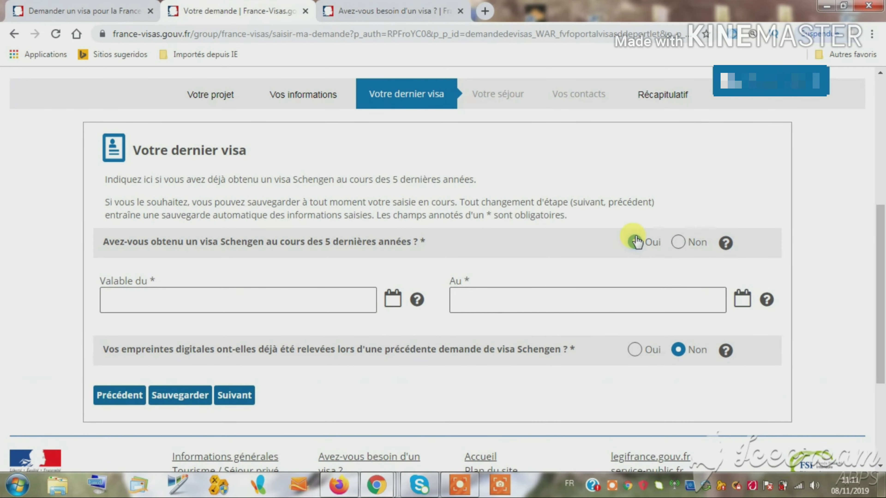
left_click(677, 242)
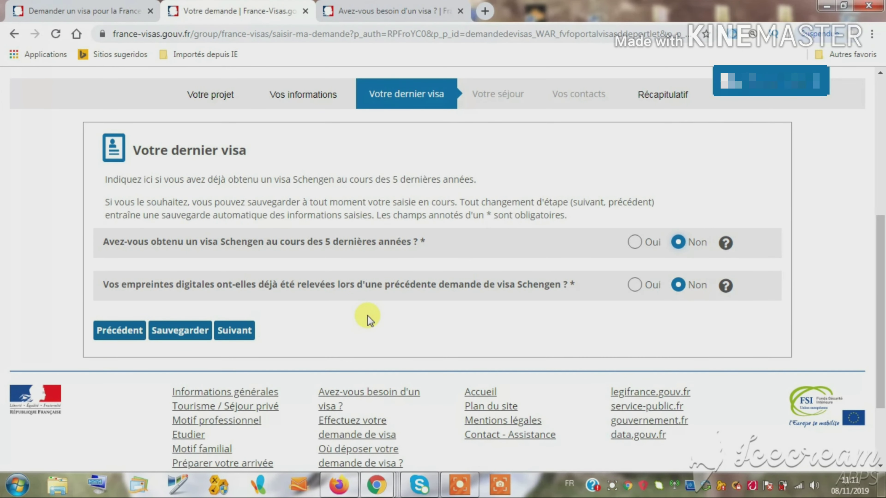
left_click(635, 286)
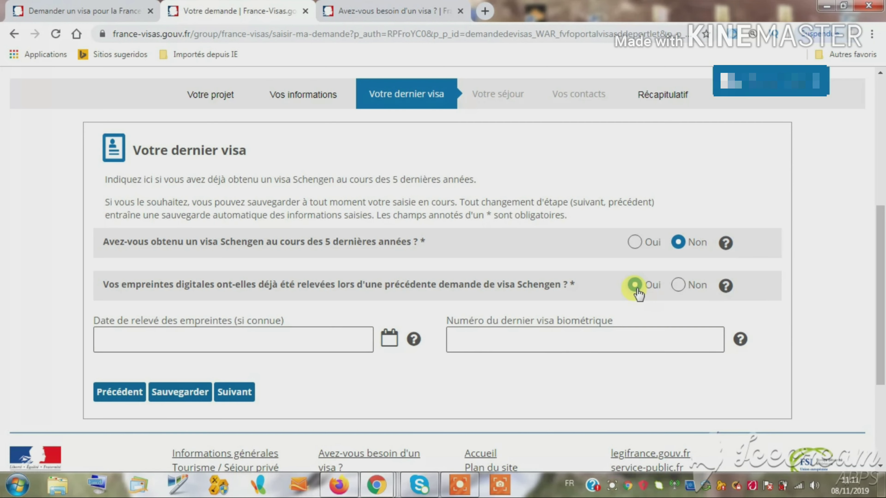
left_click(678, 285)
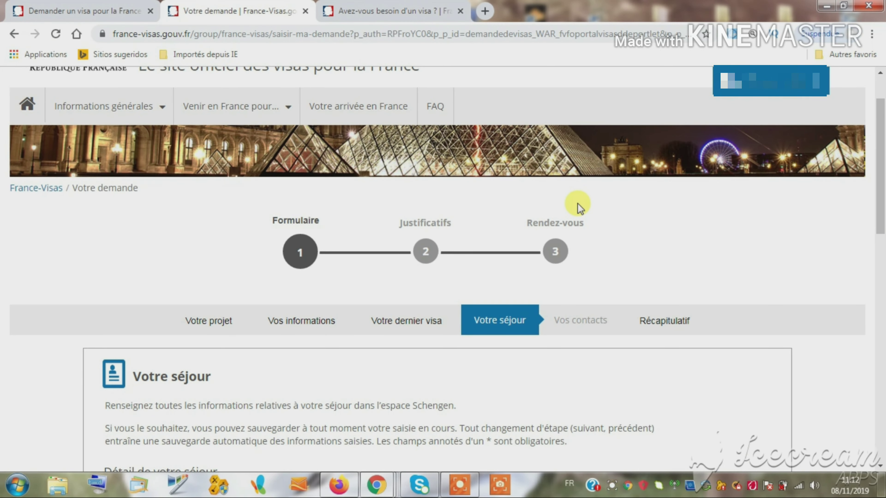
Set the arrival date to 01/12/2019 with the calendar
left_click_drag(881, 182, 883, 297)
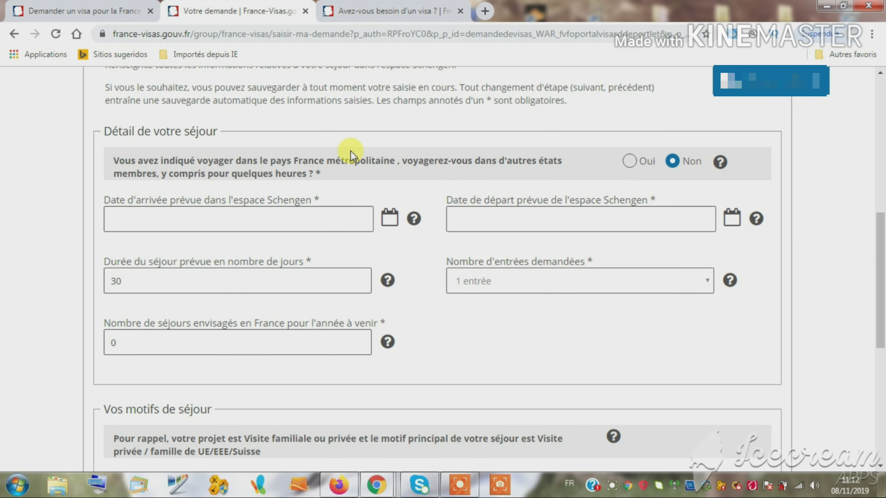
left_click(264, 231)
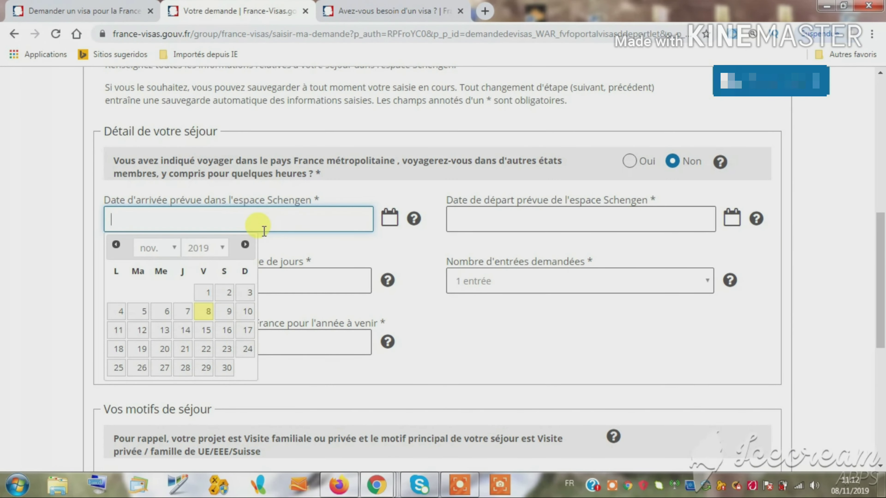
left_click(174, 249)
left_click(157, 401)
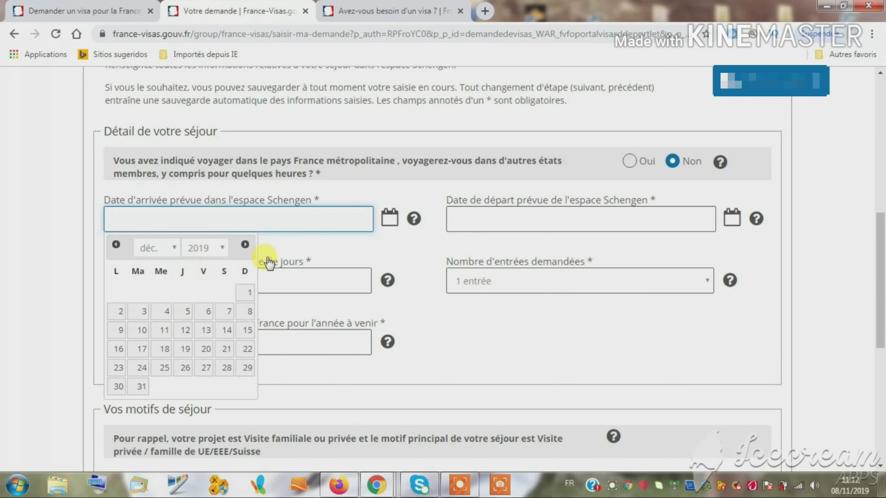
left_click(247, 293)
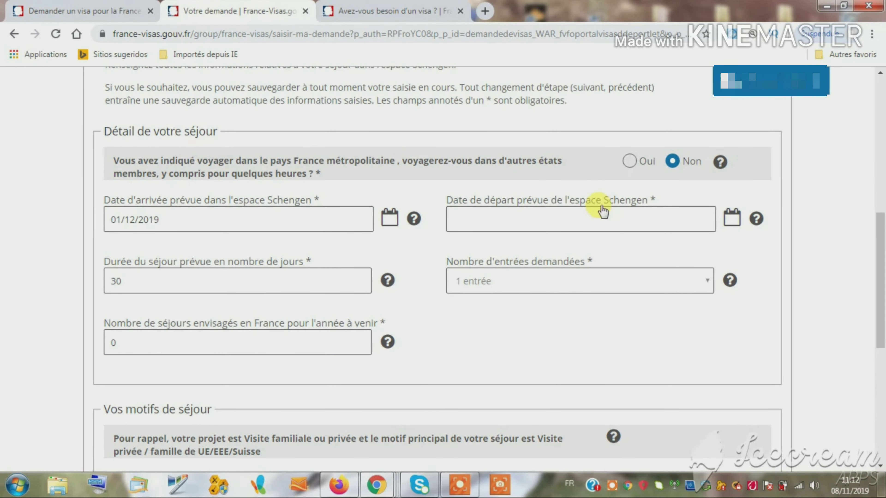
Set the departure date to 21/12/2019, correcting the month digit by hand
left_click(590, 219)
left_click(545, 350)
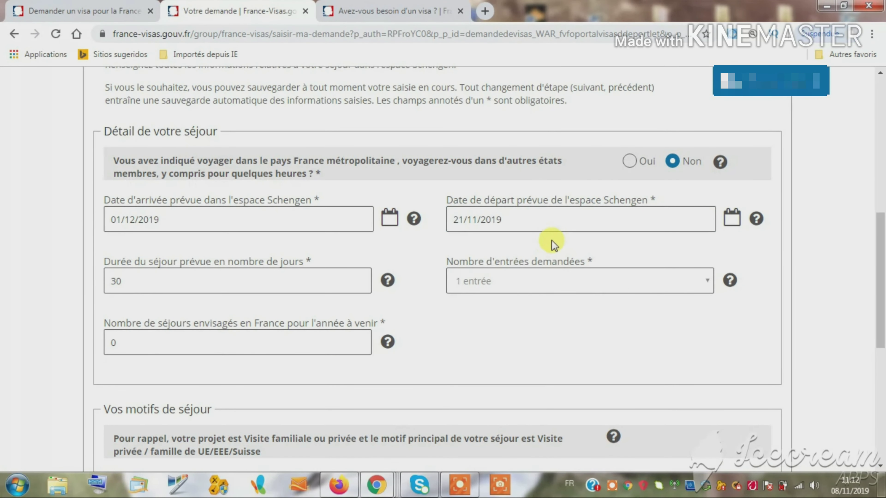
left_click(547, 220)
left_click(503, 247)
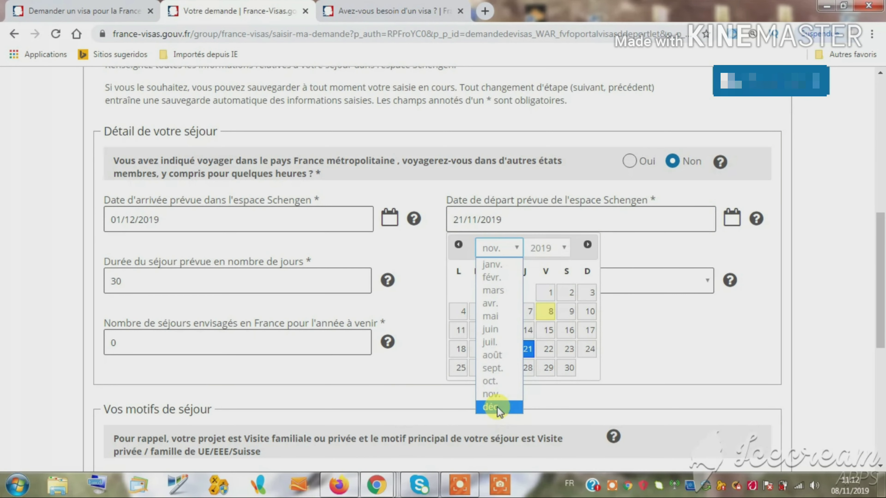
left_click(498, 407)
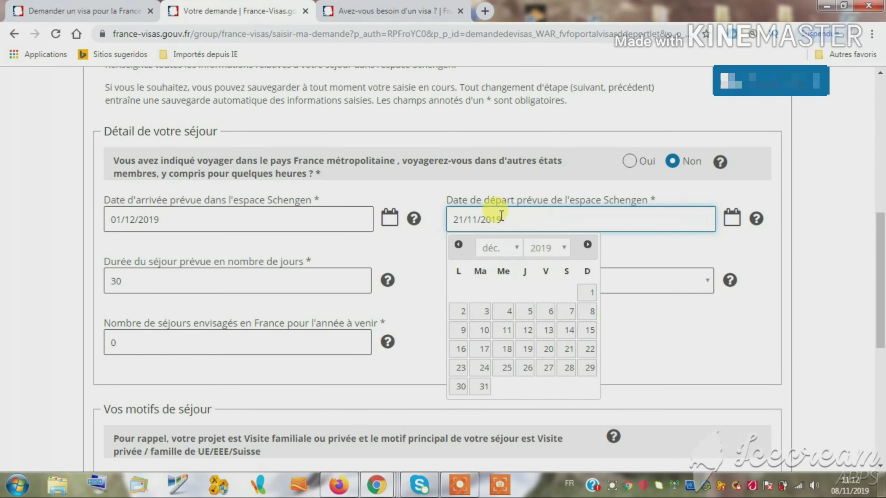
left_click(484, 220)
key("BackSpace")
type("2")
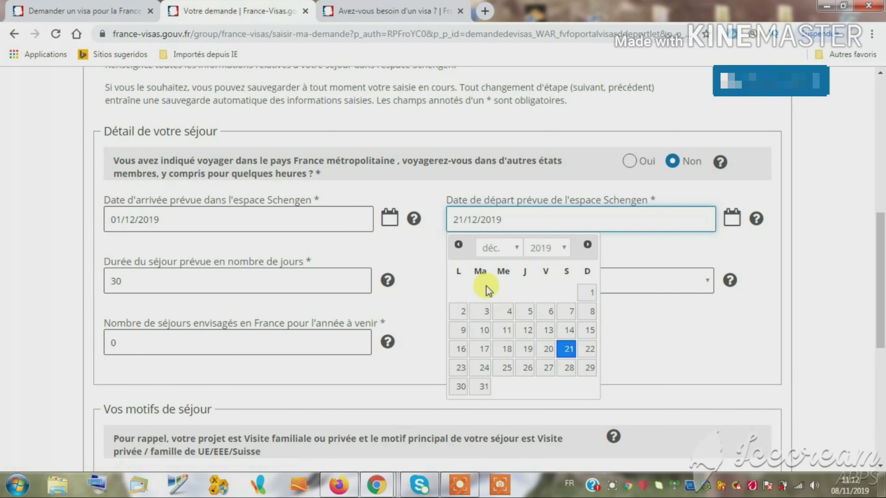
left_click(234, 281)
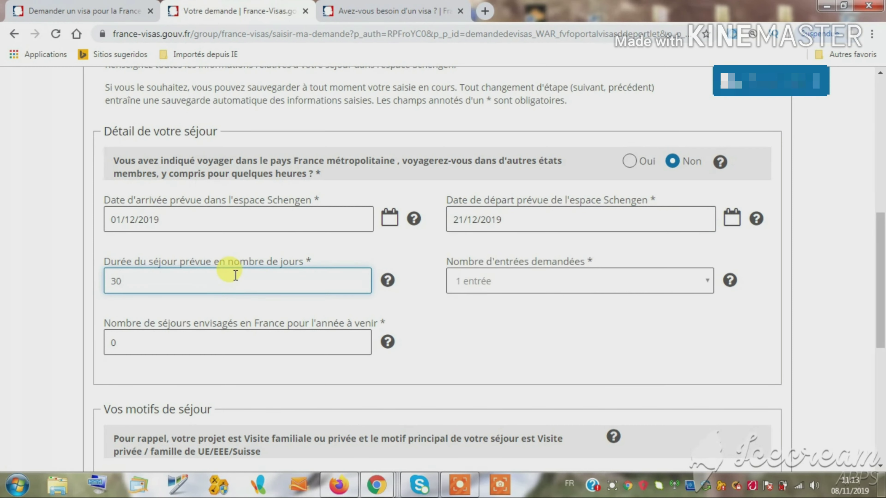
Choose Entrées multiples for entries requested and clear the planned stays field
left_click(549, 289)
left_click(529, 314)
left_click(526, 294)
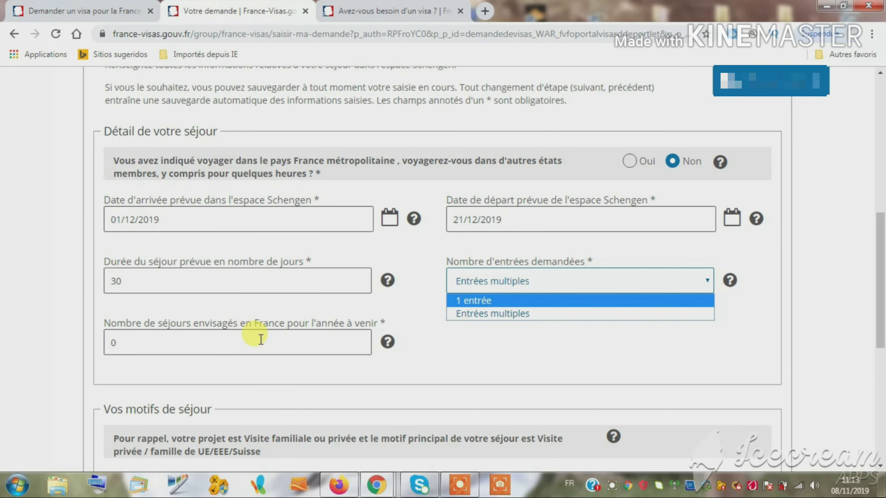
mouse_move(387, 341)
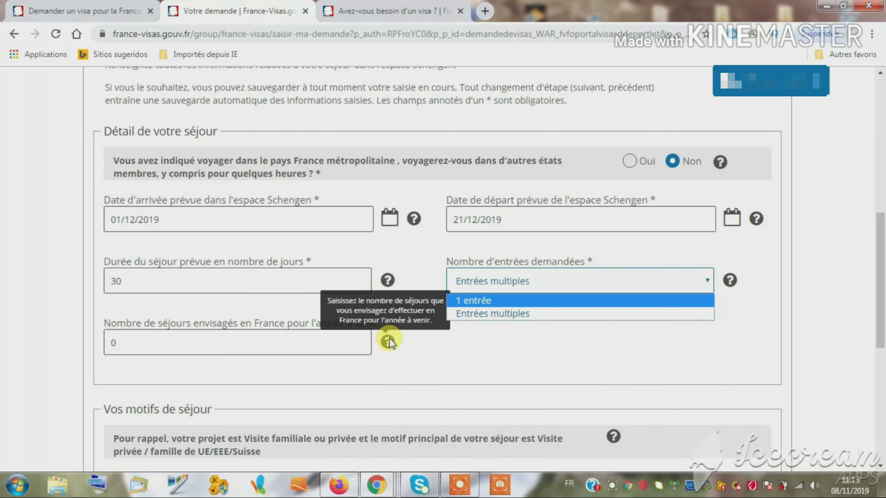
left_click(166, 285)
left_click(164, 338)
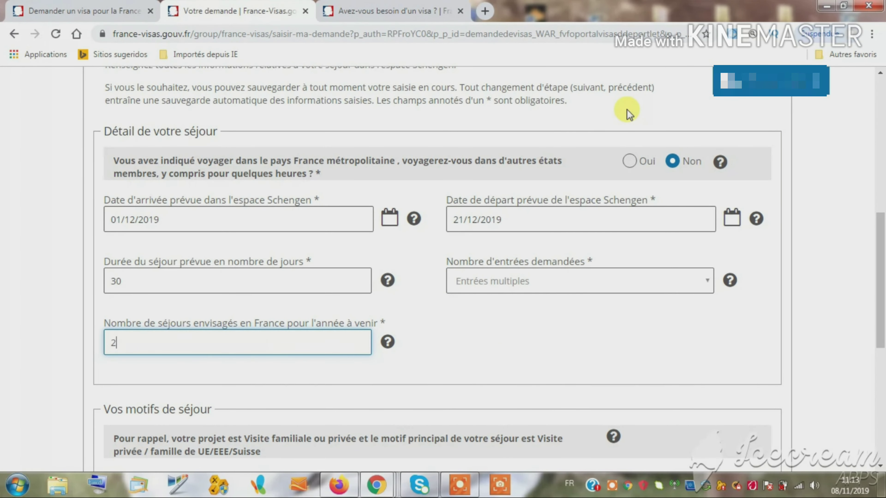
Answer Non for other member states, leave 'Autre projet de séjour' blank, and continue
left_click(630, 160)
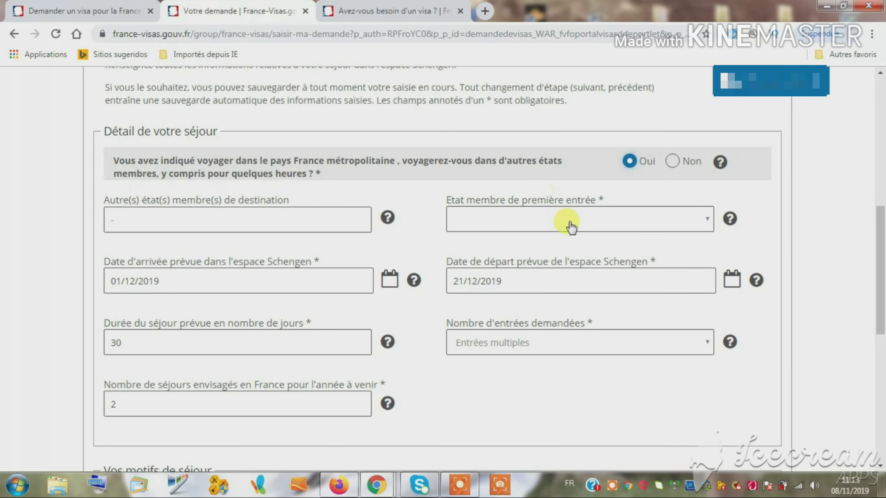
left_click(672, 169)
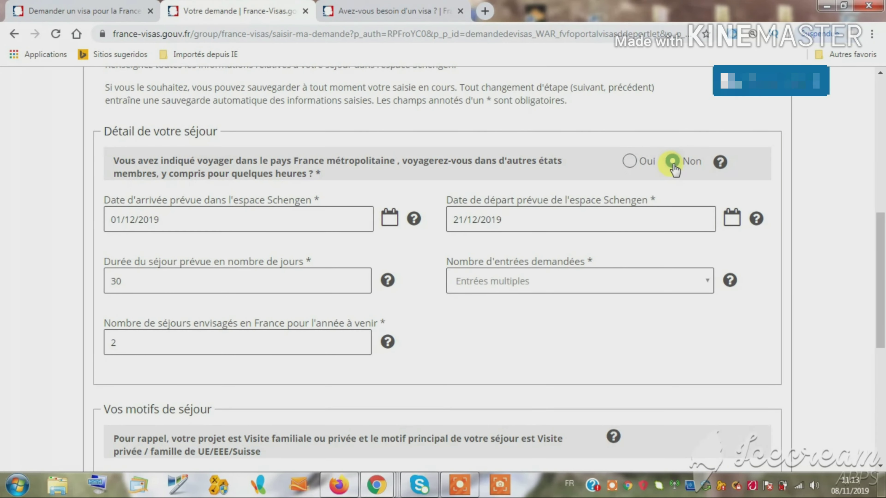
left_click_drag(881, 350, 880, 404)
left_click(317, 341)
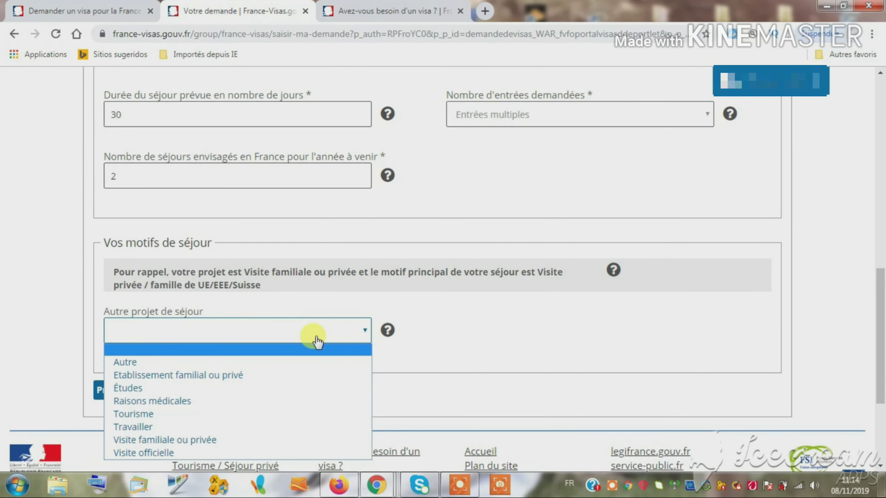
left_click(302, 338)
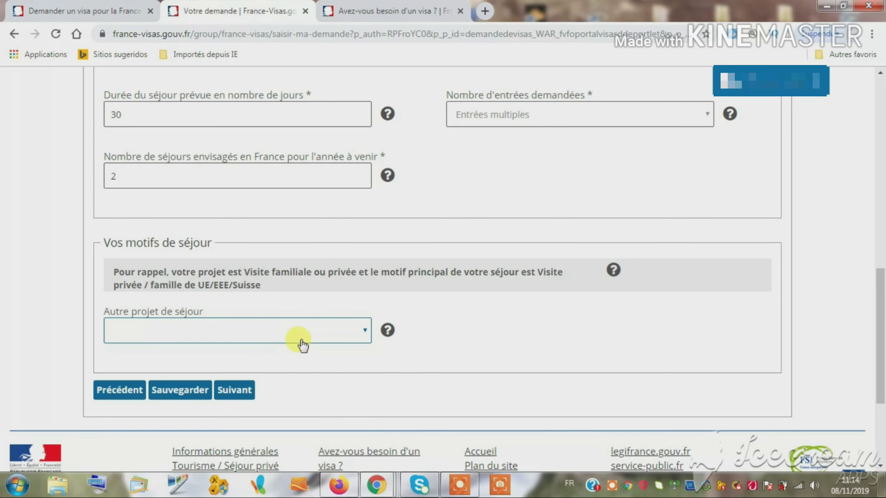
left_click(234, 390)
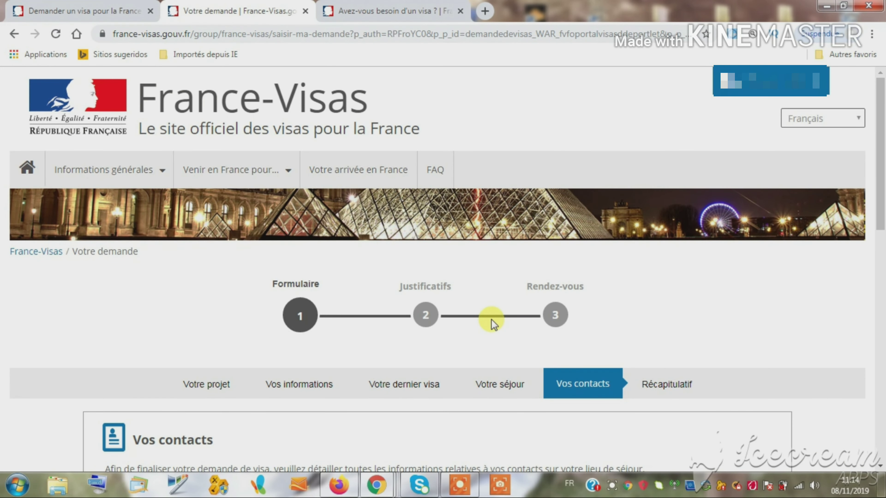
Tick 'Une personne m'accueille' and the company host option
left_click_drag(881, 199, 882, 302)
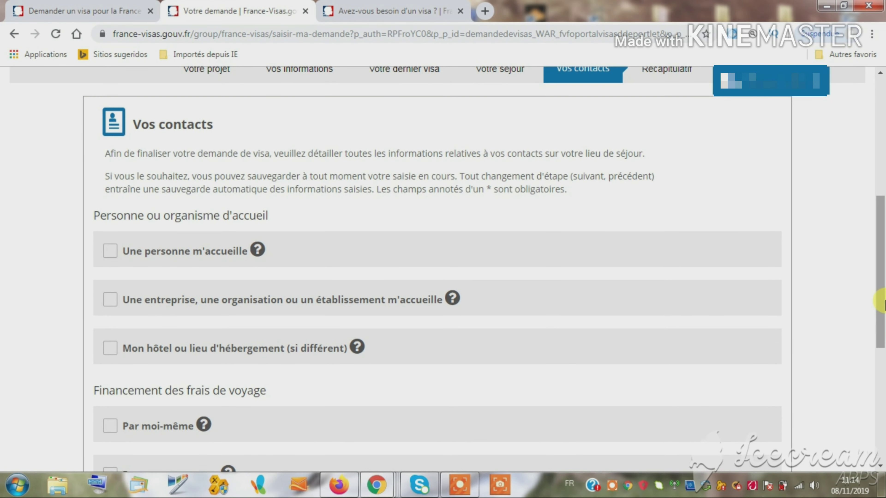
scroll(619, 192, "up", 9)
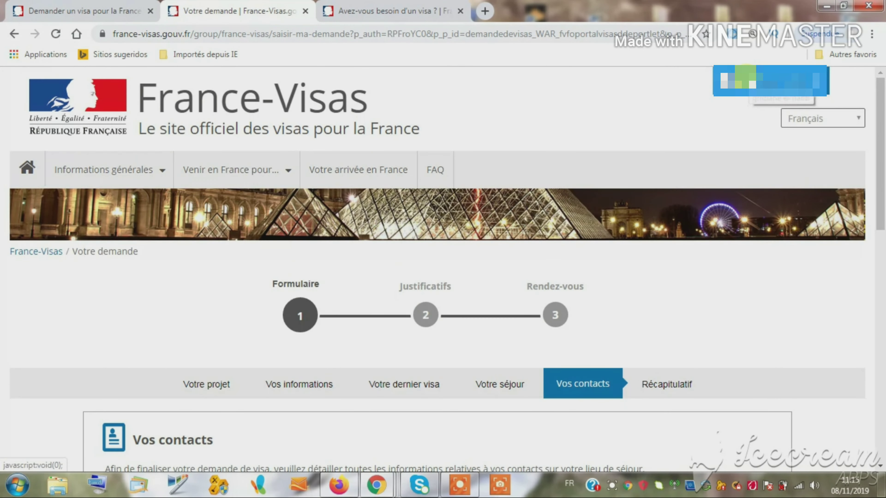
scroll(116, 210, "down", 10)
left_click(110, 203)
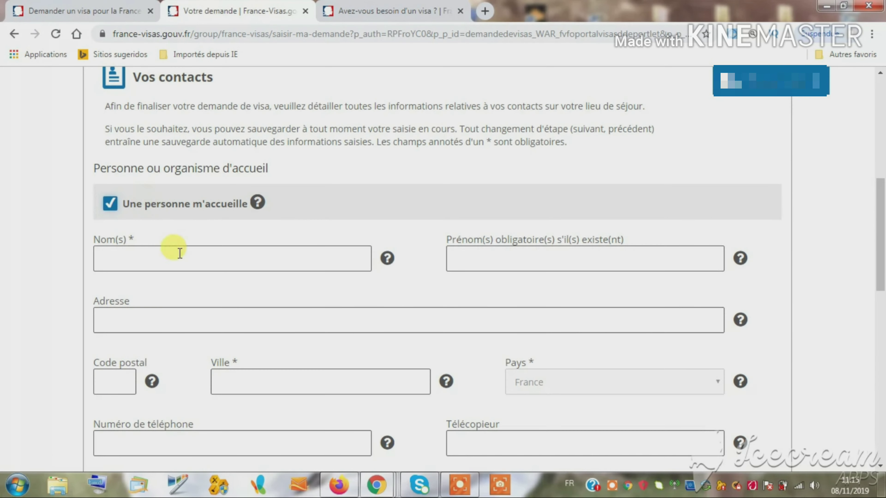
left_click(157, 441)
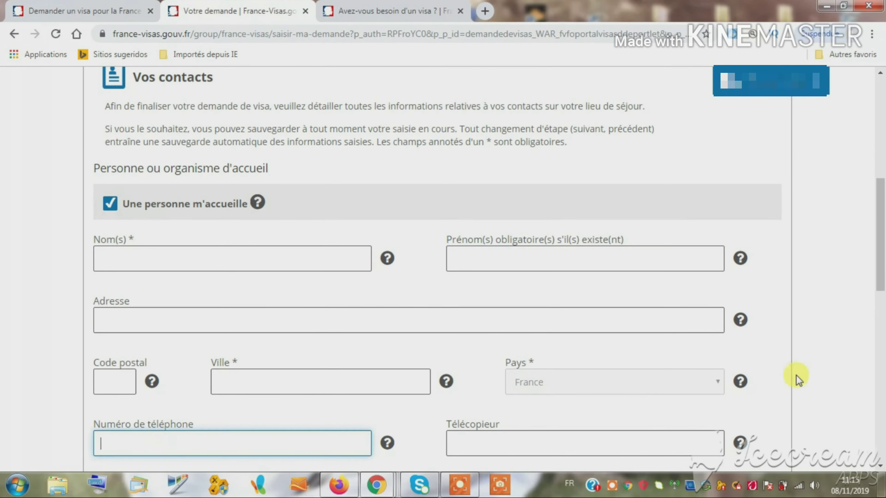
scroll(875, 167, "down", 8)
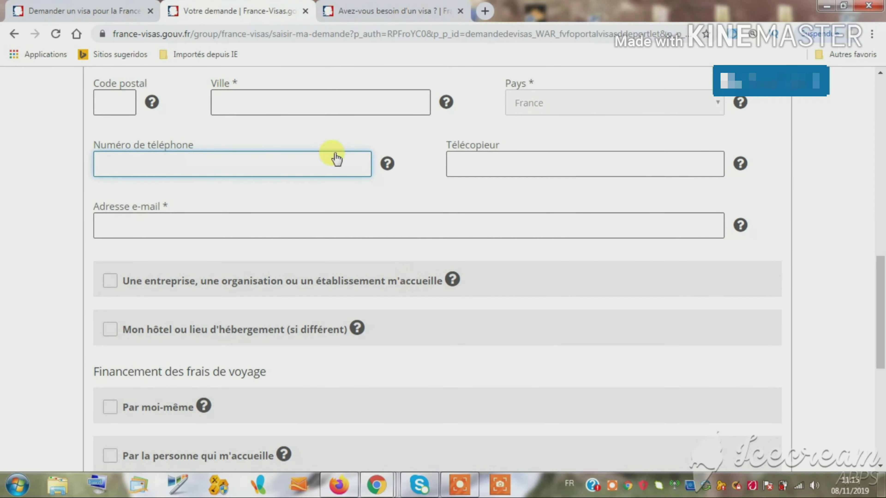
left_click(110, 281)
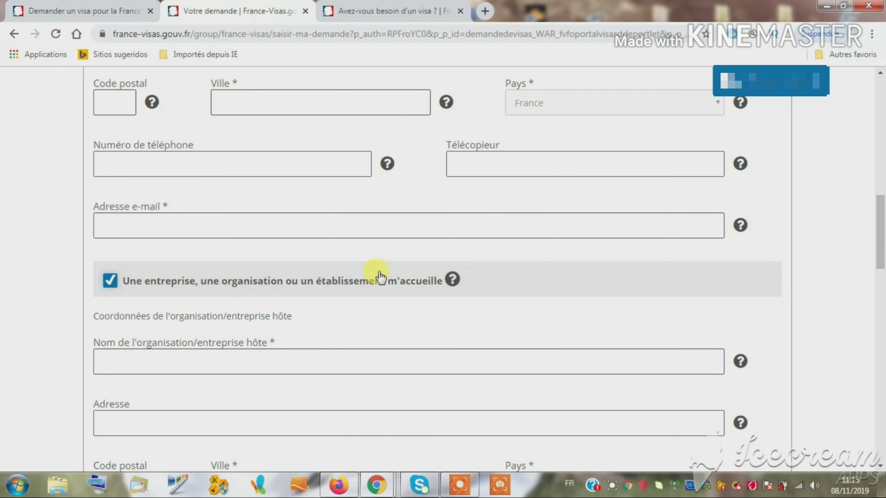
Tick 'Mon hôtel', then untick both the company and hotel options
left_click_drag(880, 211, 881, 357)
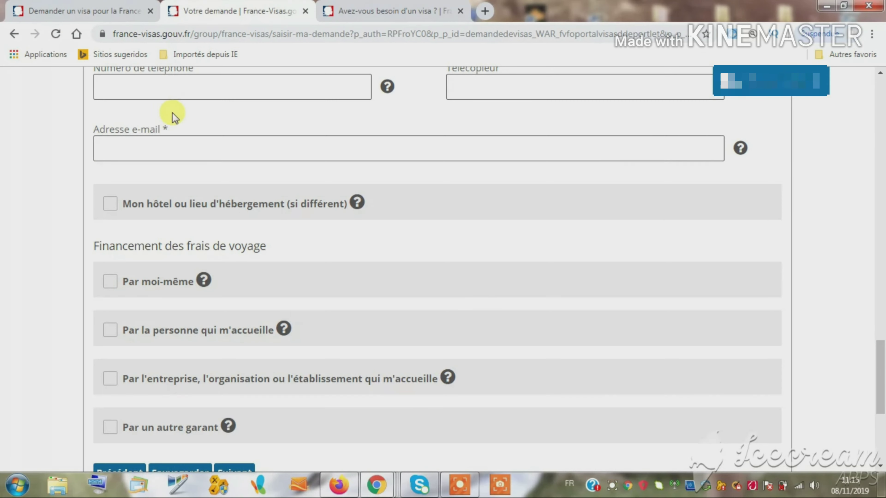
left_click(110, 204)
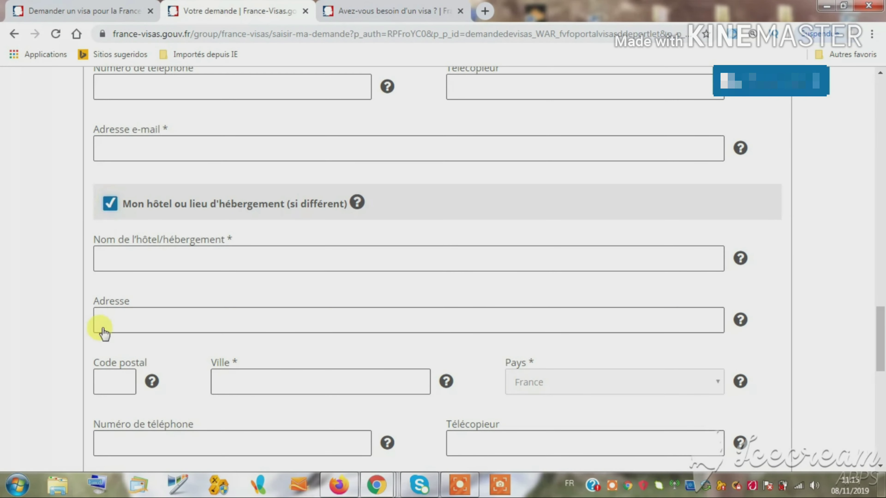
left_click_drag(882, 312, 882, 370)
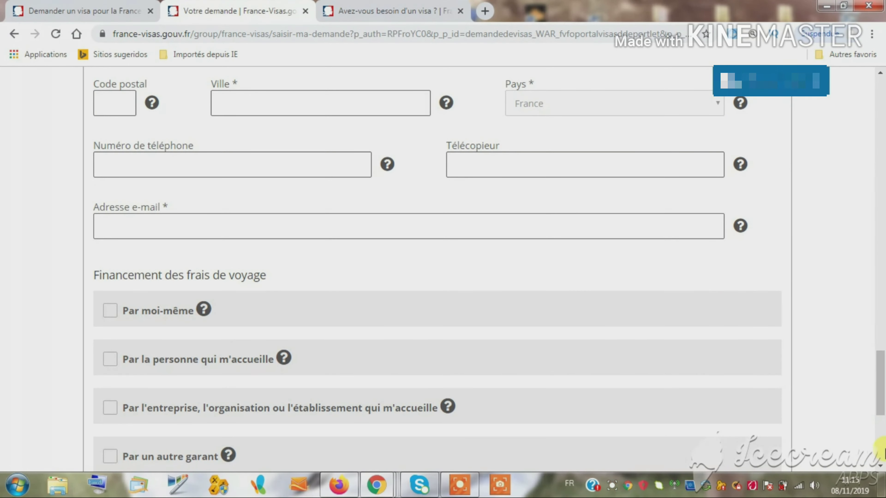
left_click_drag(881, 411, 868, 203)
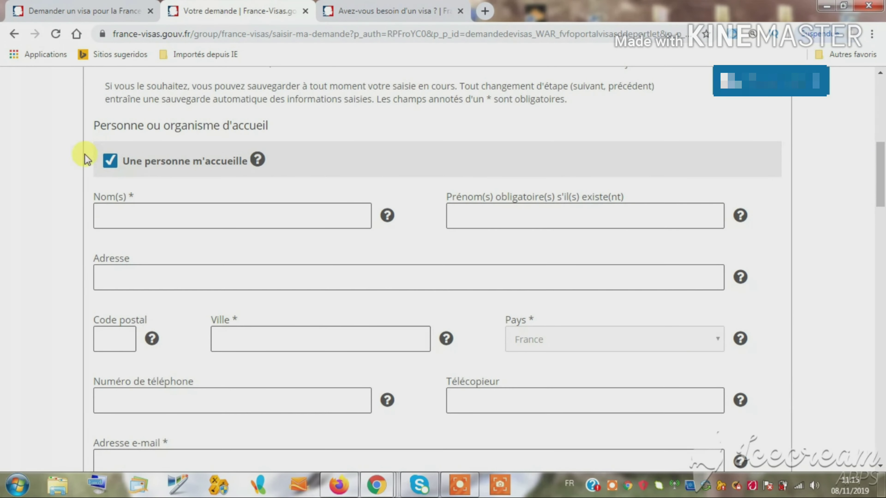
left_click(116, 215)
scroll(444, 122, "down", 10)
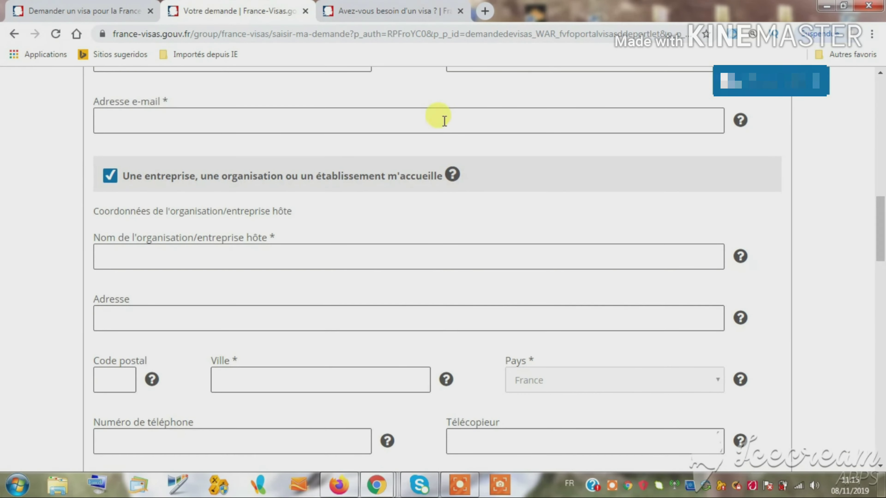
left_click(110, 176)
left_click(109, 224)
left_click_drag(882, 287, 882, 309)
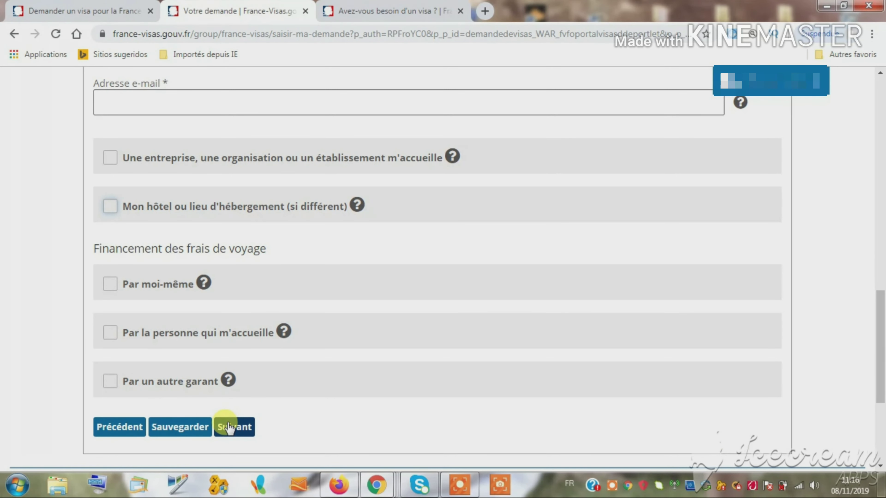
Open the Récapitulatif, review the Validée steps, and tick the declaration checkbox
left_click(612, 485)
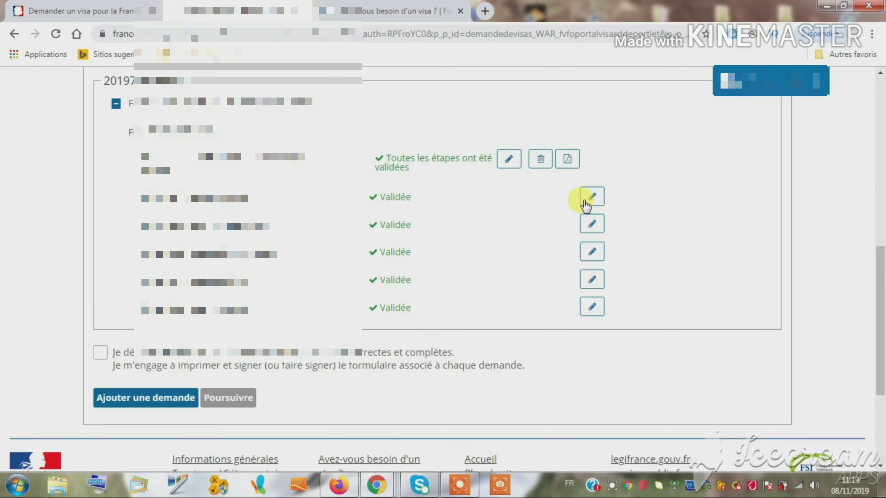
left_click_drag(881, 313, 881, 202)
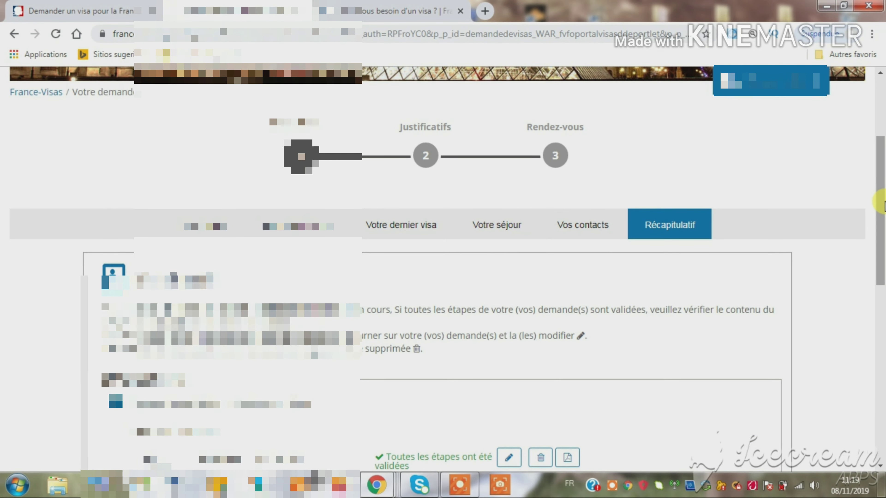
left_click_drag(882, 202, 883, 401)
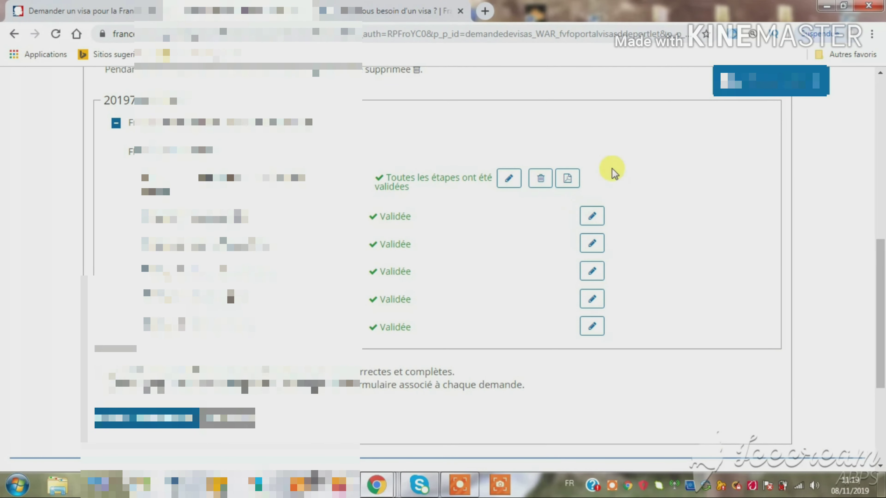
left_click(99, 372)
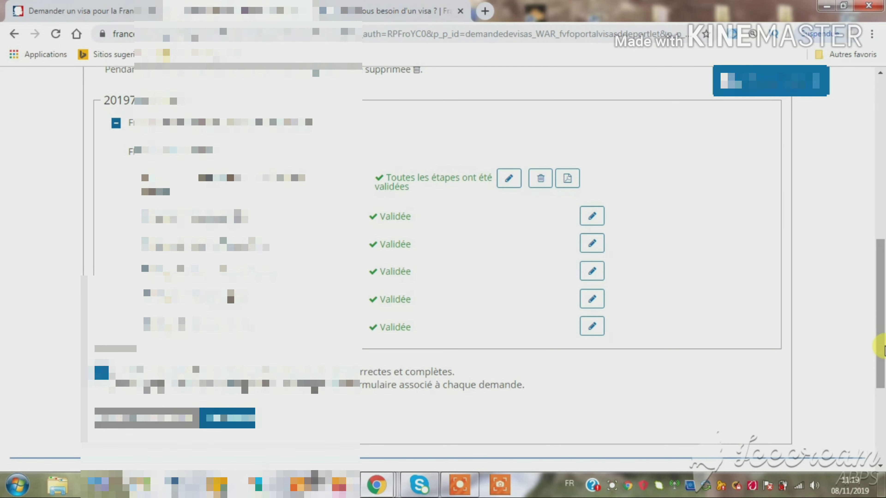
Review the Récapitulatif page again and press the button at the bottom
left_click(872, 122)
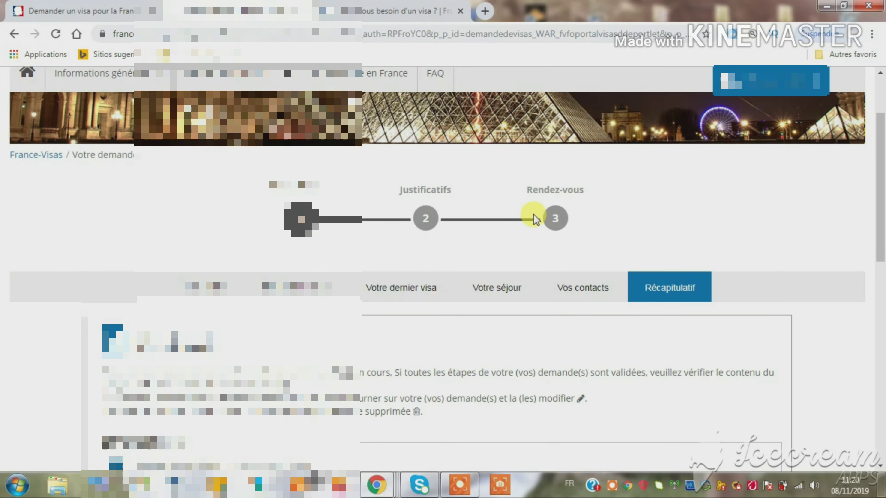
left_click_drag(881, 151, 883, 249)
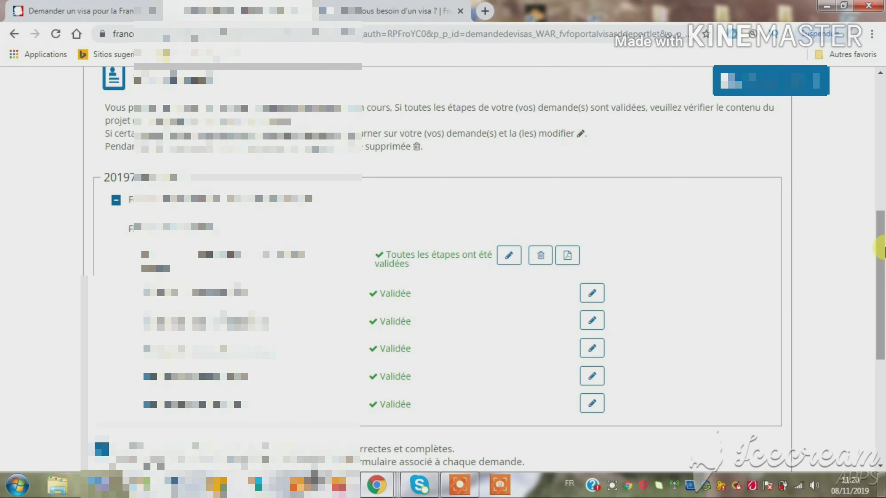
scroll(883, 248, "down", 1)
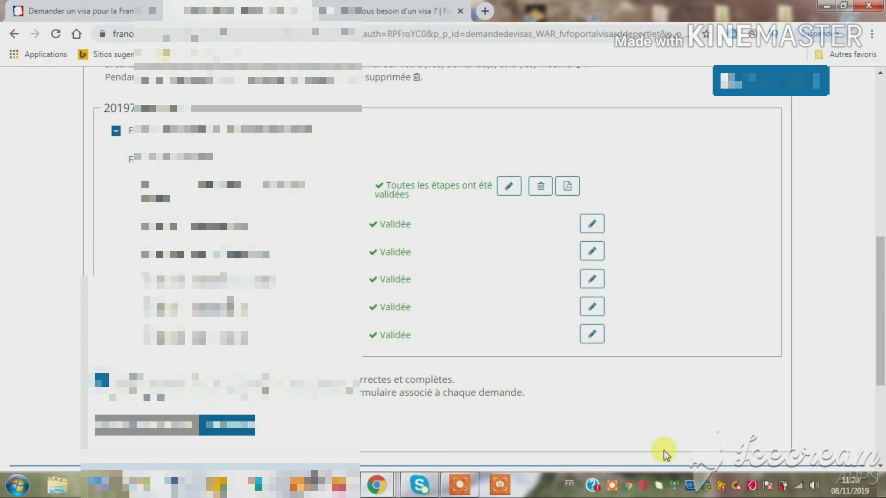
left_click(612, 485)
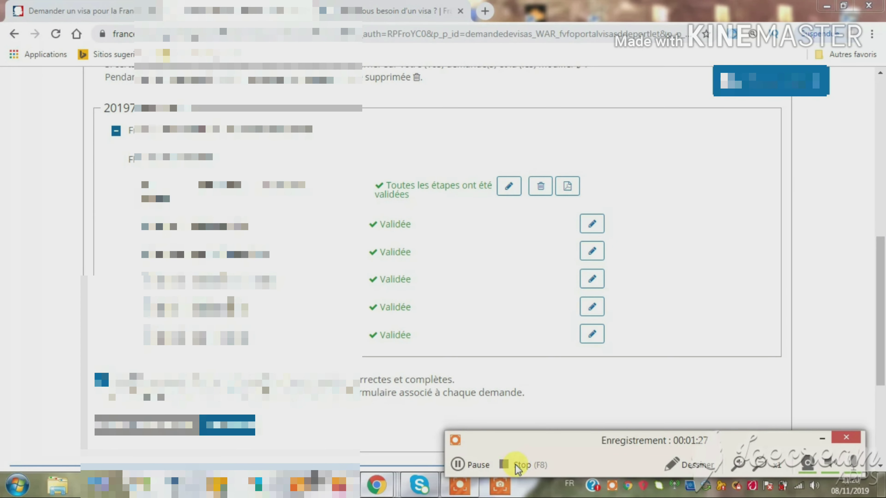